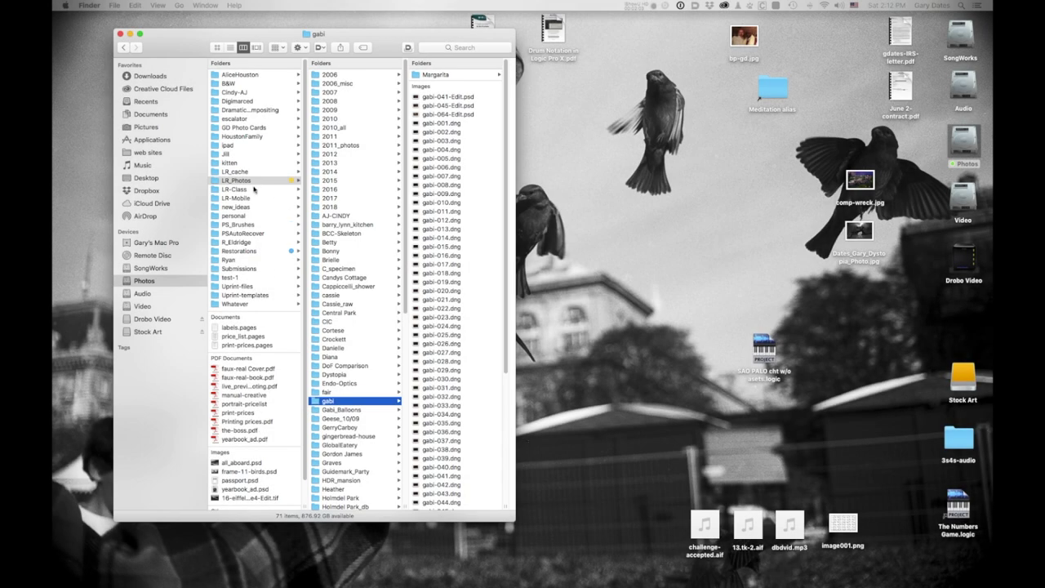
Go back to LR_Photos in Finder and scroll its 2006–2018 year and project subfolders.
{"action": "left_click", "coordinate": [255, 181]}
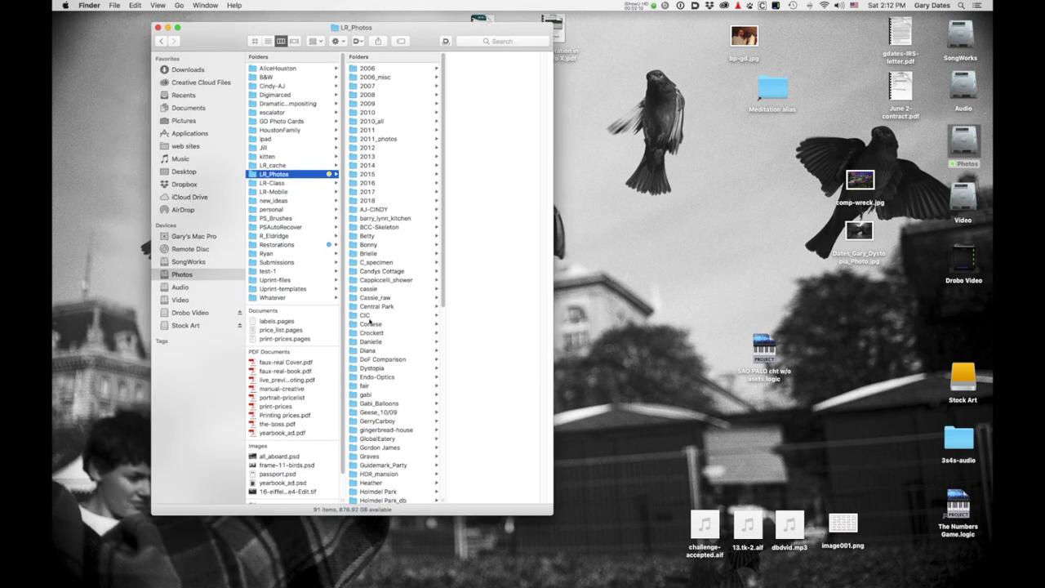
{"action": "scroll", "coordinate": [415, 304], "scroll_direction": "down", "scroll_amount": 1}
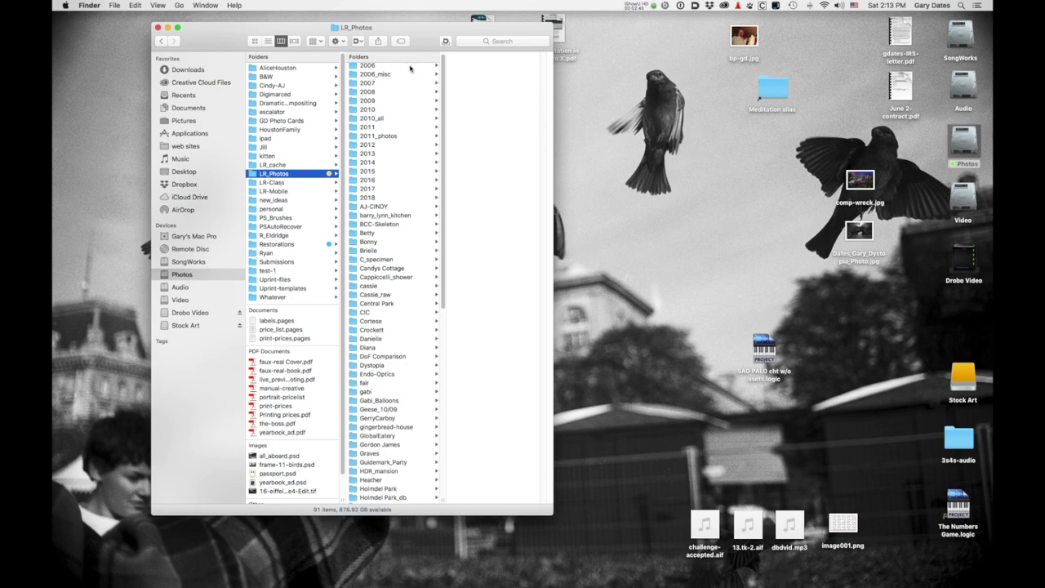
{"action": "scroll", "coordinate": [374, 277], "scroll_direction": "up", "scroll_amount": 2}
{"action": "scroll", "coordinate": [375, 275], "scroll_direction": "down", "scroll_amount": 10}
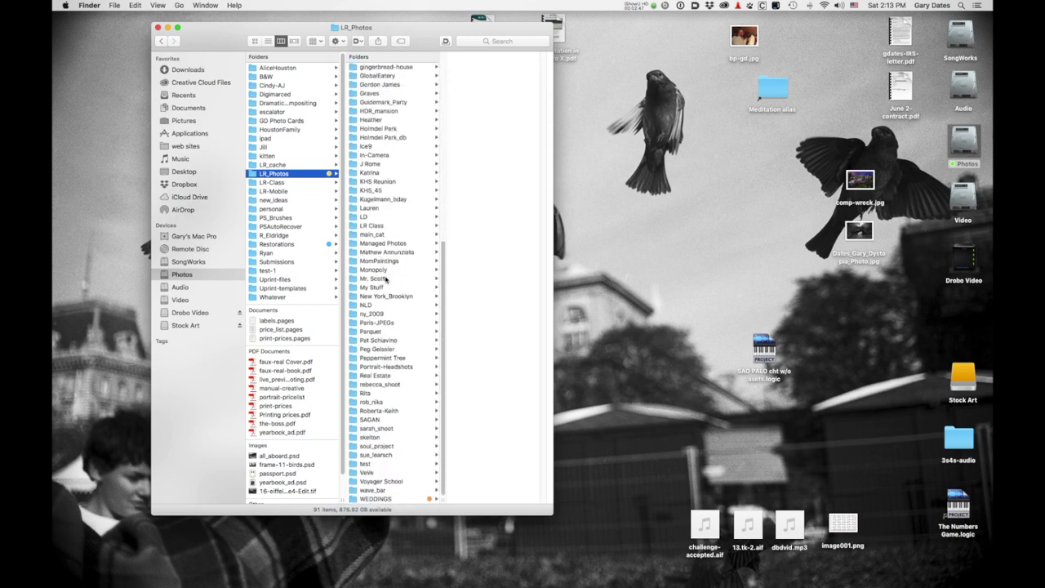
{"action": "scroll", "coordinate": [382, 277], "scroll_direction": "up", "scroll_amount": 10}
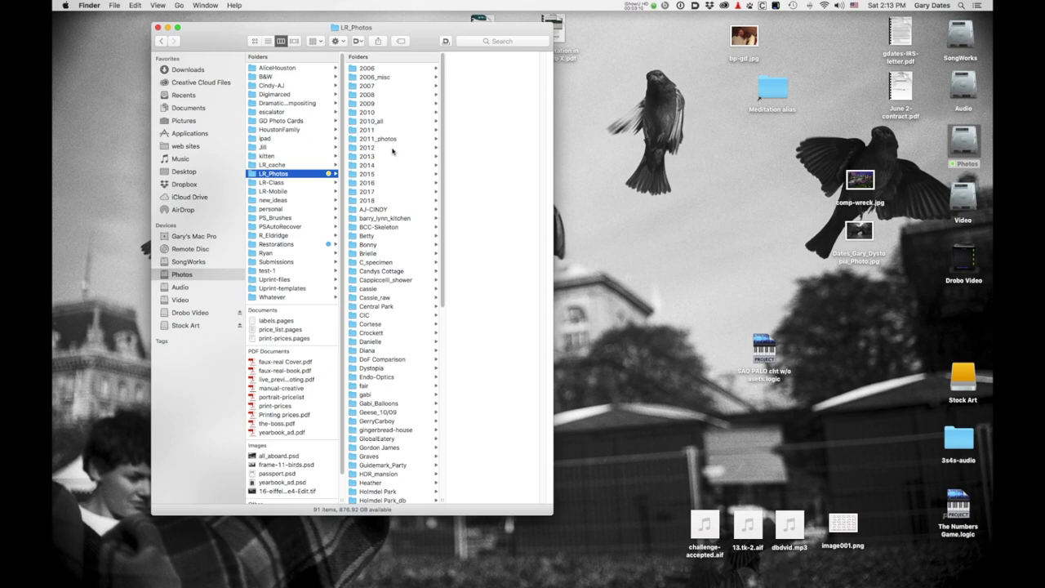
Scroll through the rest of the LR_Photos subfolders, such as gabi and Gabi_Balloons.
{"action": "scroll", "coordinate": [392, 151], "scroll_direction": "down", "scroll_amount": 2}
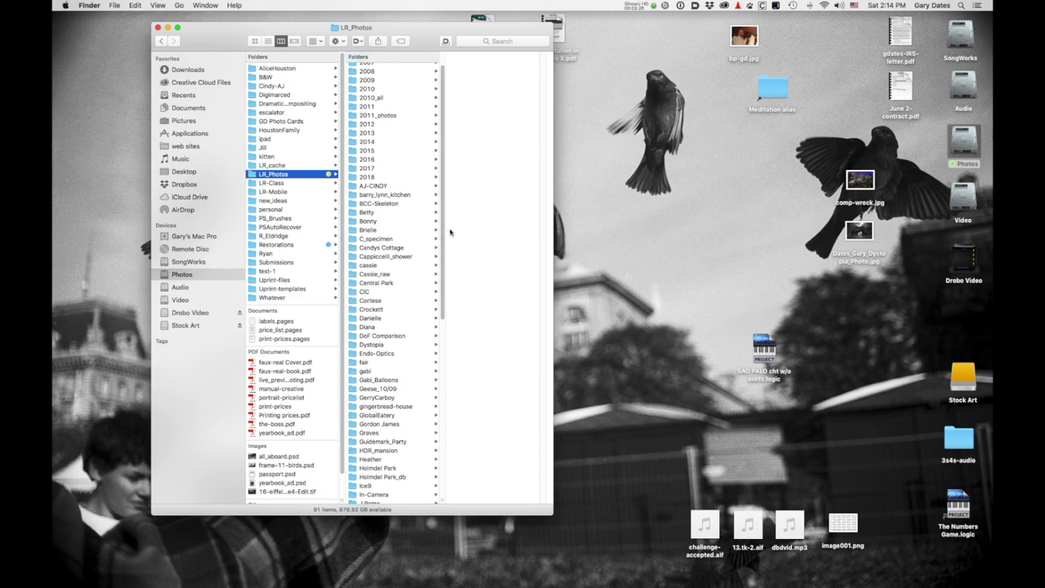
{"action": "scroll", "coordinate": [409, 225], "scroll_direction": "up", "scroll_amount": 1}
{"action": "scroll", "coordinate": [406, 223], "scroll_direction": "down", "scroll_amount": 1}
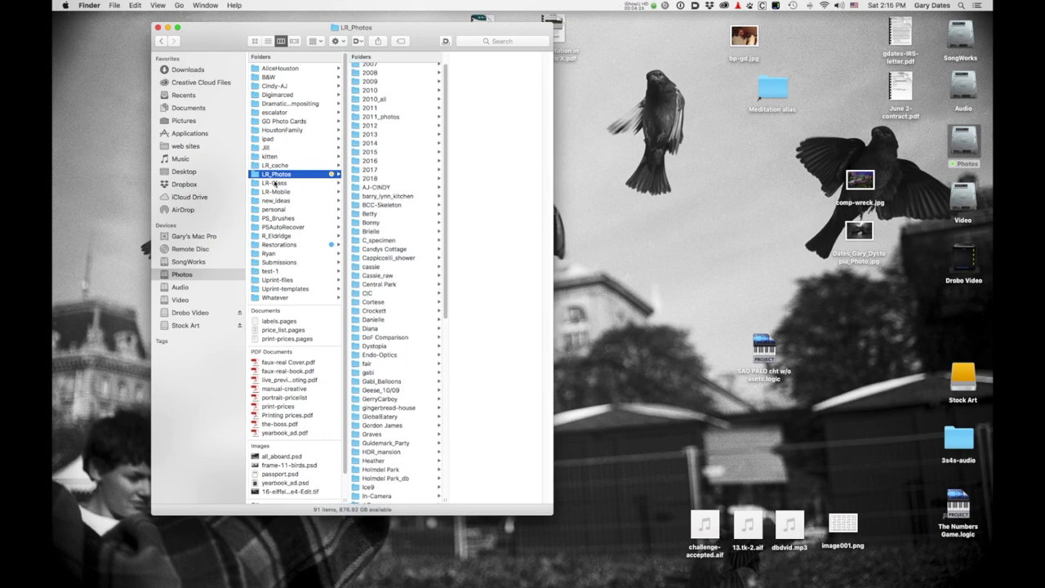
{"action": "scroll", "coordinate": [343, 195], "scroll_direction": "left", "scroll_amount": 1}
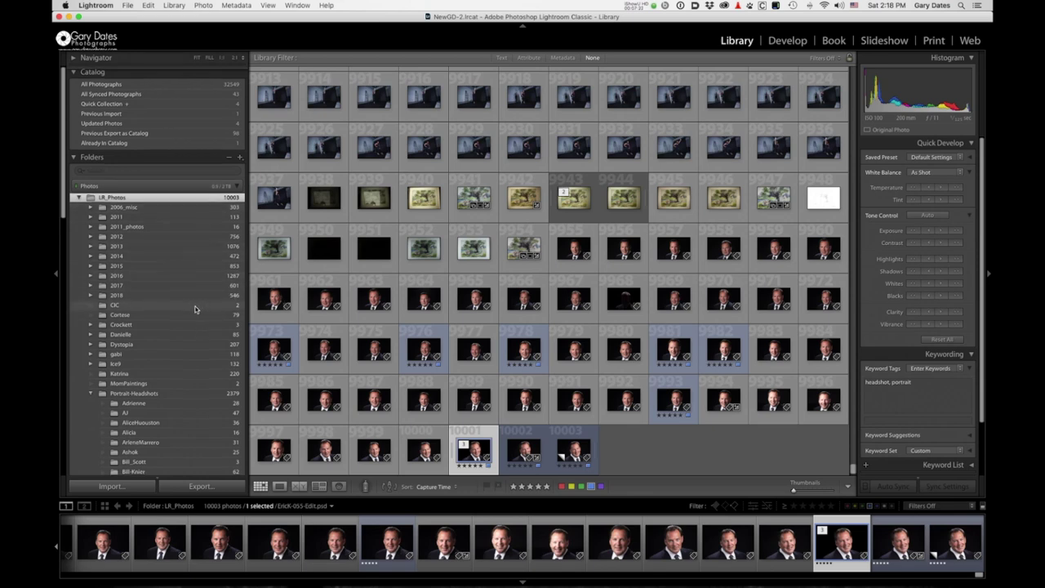
Collapse the Portrait-Headshots folder and begin a new catalog from the File menu.
{"action": "scroll", "coordinate": [198, 303], "scroll_direction": "down", "scroll_amount": 1}
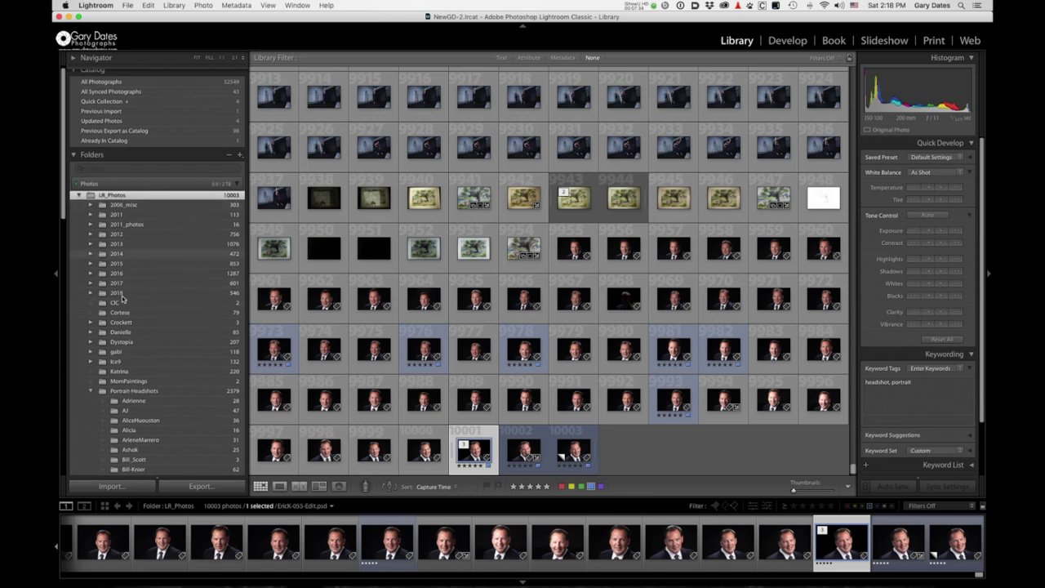
{"action": "left_click", "coordinate": [91, 391]}
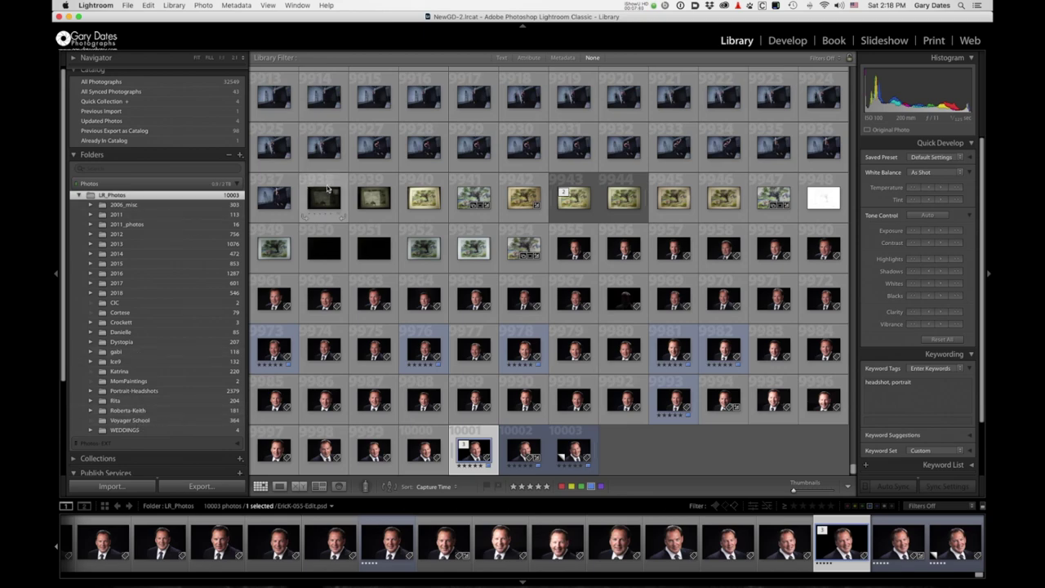
{"action": "scroll", "coordinate": [392, 189], "scroll_direction": "up", "scroll_amount": 5}
{"action": "scroll", "coordinate": [391, 189], "scroll_direction": "up", "scroll_amount": 15}
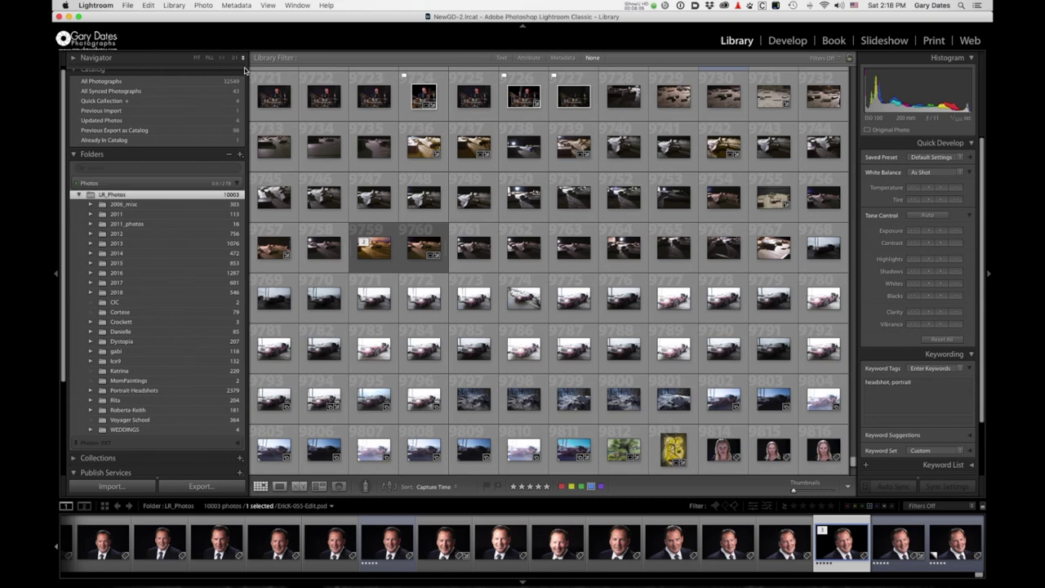
{"action": "left_click", "coordinate": [128, 5]}
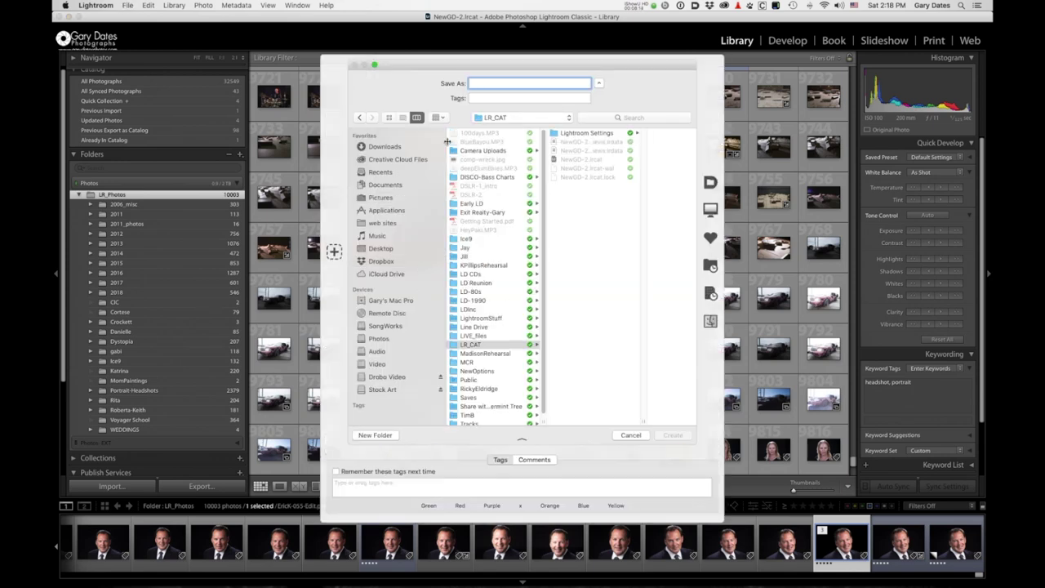
Save a new empty catalog as 'test' (test.lrcat) in the Pictures folder.
{"action": "left_click", "coordinate": [402, 198]}
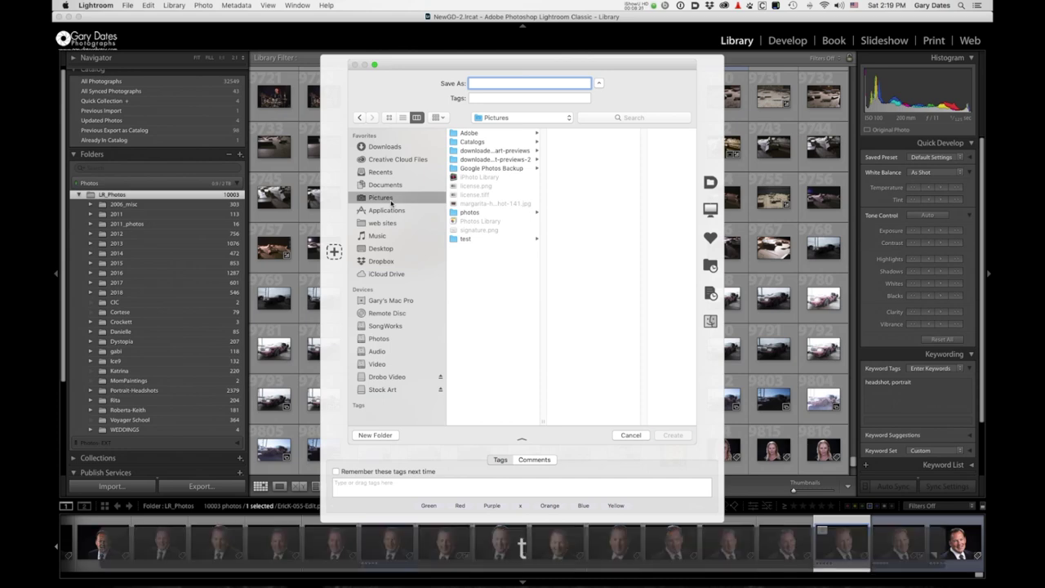
{"action": "type", "text": "test"}
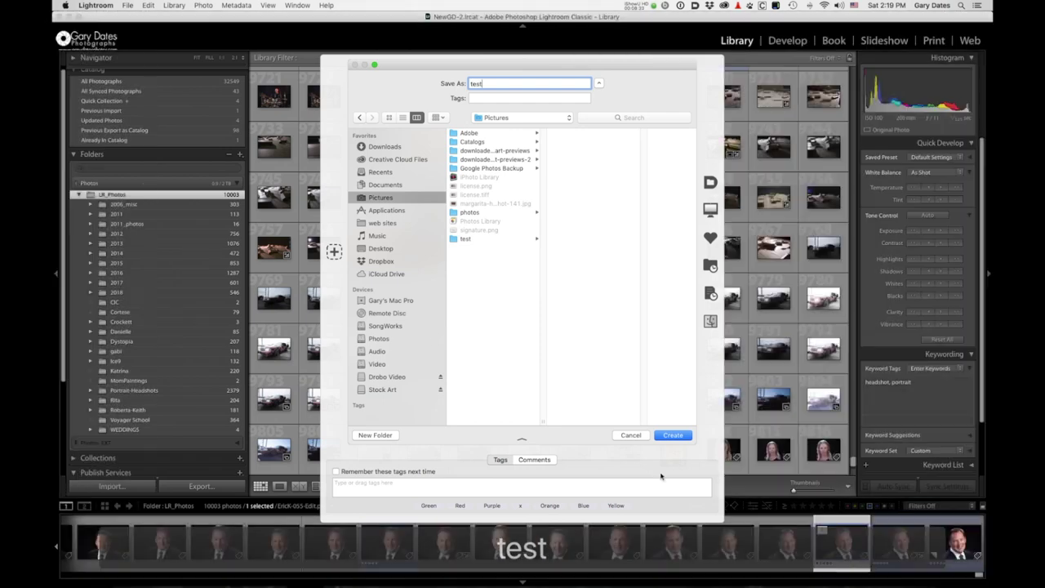
{"action": "left_click", "coordinate": [687, 438]}
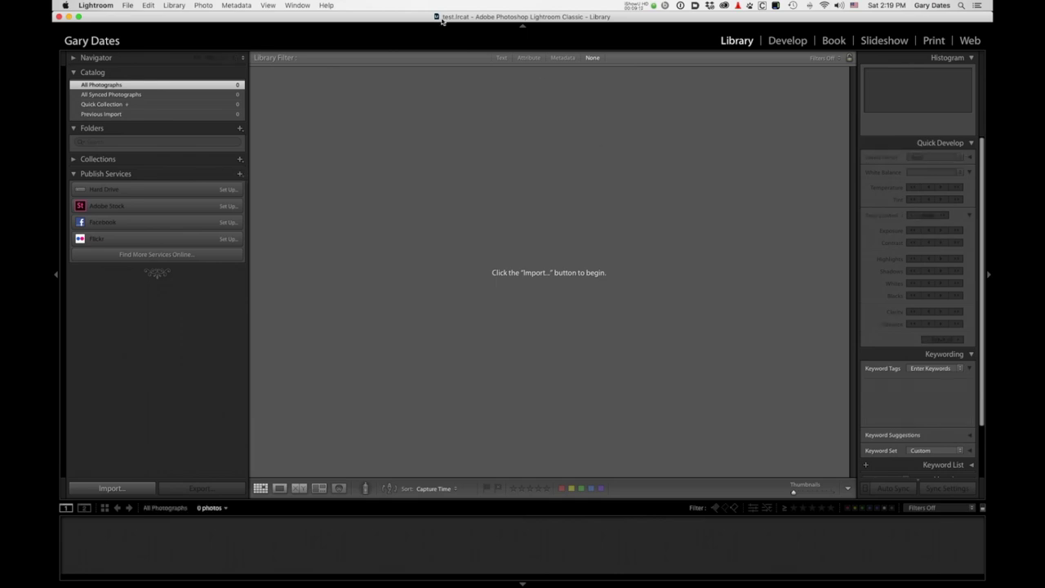
Hide Lightroom to check the desktop, then bring up the Import window for the test catalog.
{"action": "left_click", "coordinate": [86, 6]}
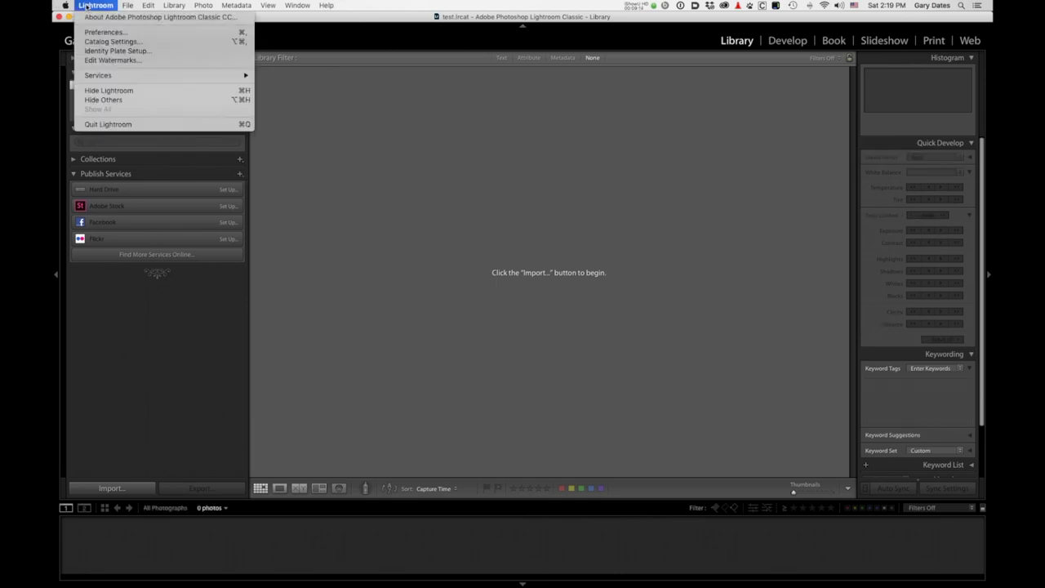
{"action": "left_click", "coordinate": [108, 89]}
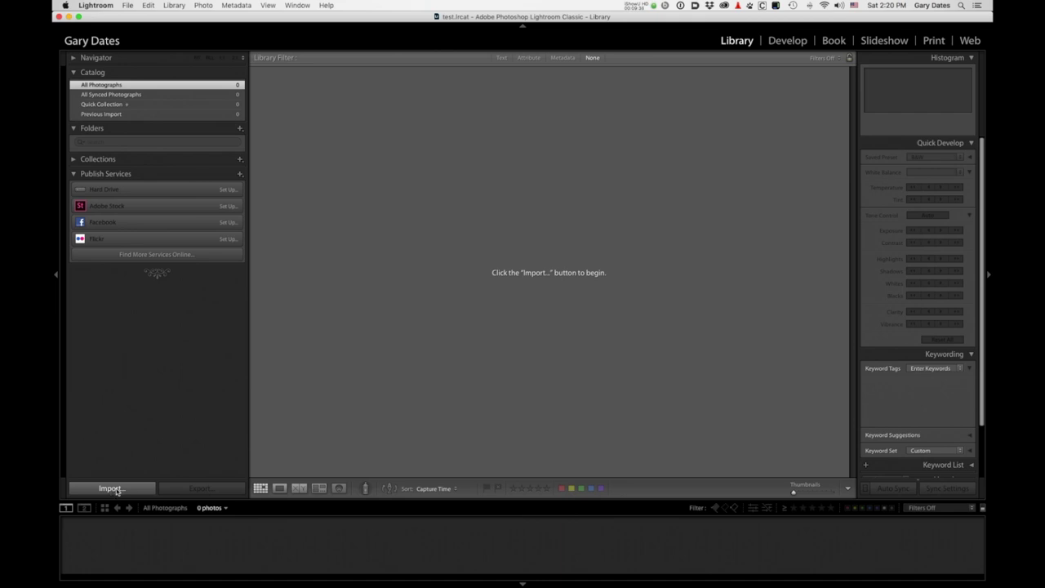
{"action": "left_click", "coordinate": [115, 488]}
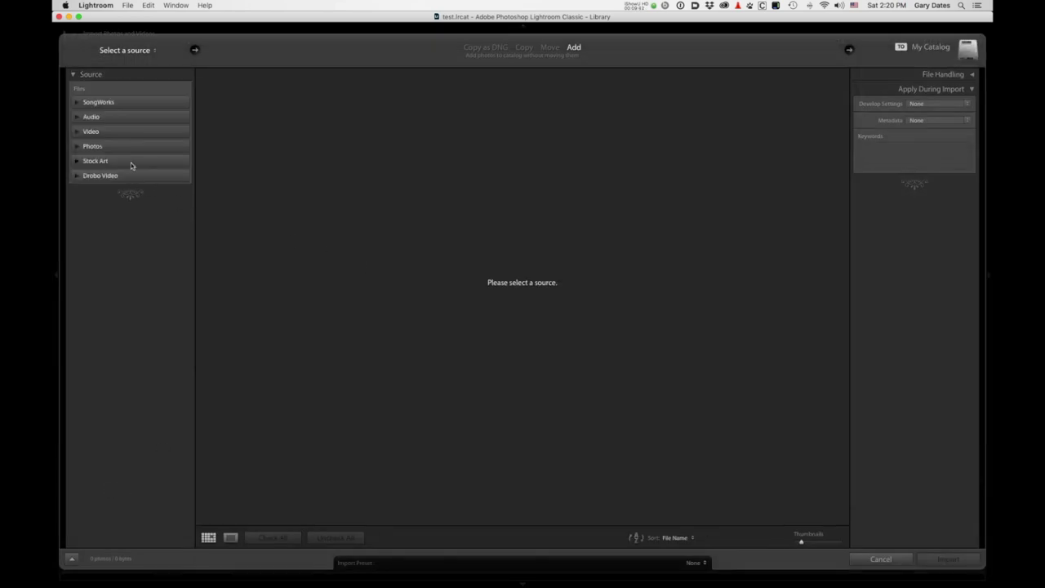
Preview LR_Photos on the Photos drive as the import source, then cancel without importing.
{"action": "left_click", "coordinate": [77, 147]}
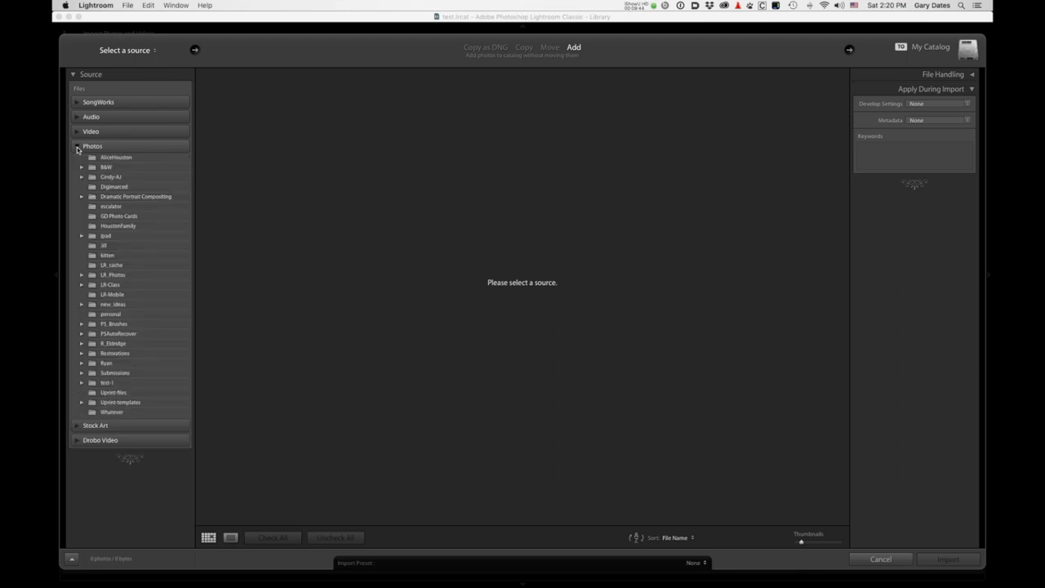
{"action": "left_click", "coordinate": [160, 275]}
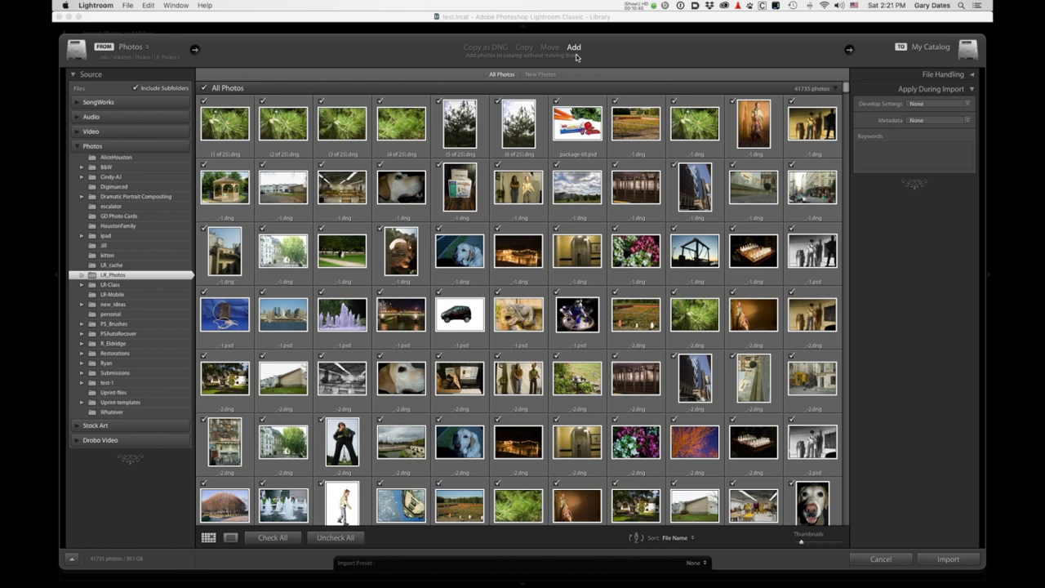
{"action": "left_click", "coordinate": [871, 562]}
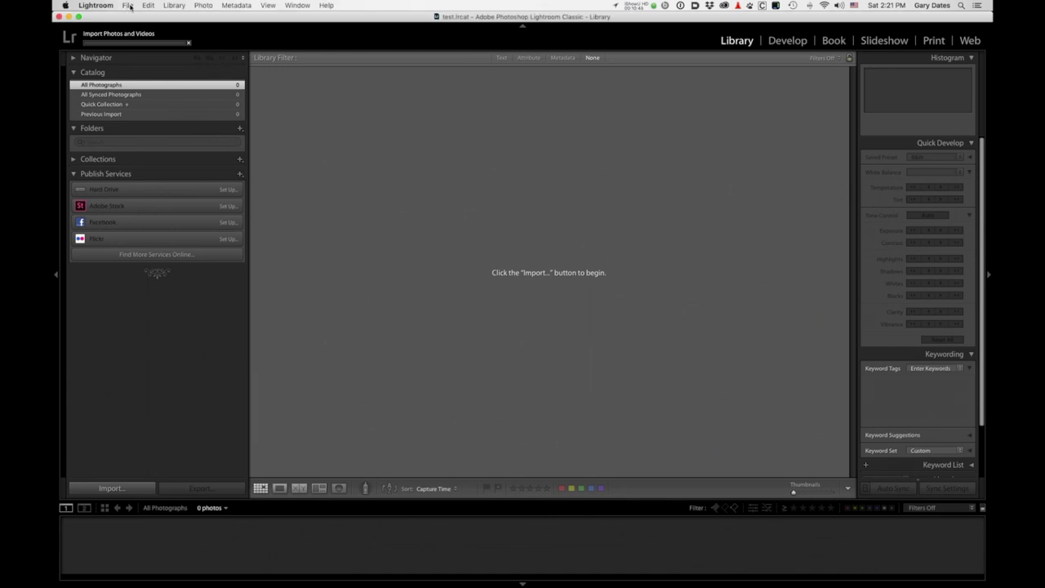
Reopen the recent test.lrcat from /Volumes/Photos/test-1 and relaunch with it.
{"action": "left_click", "coordinate": [128, 5]}
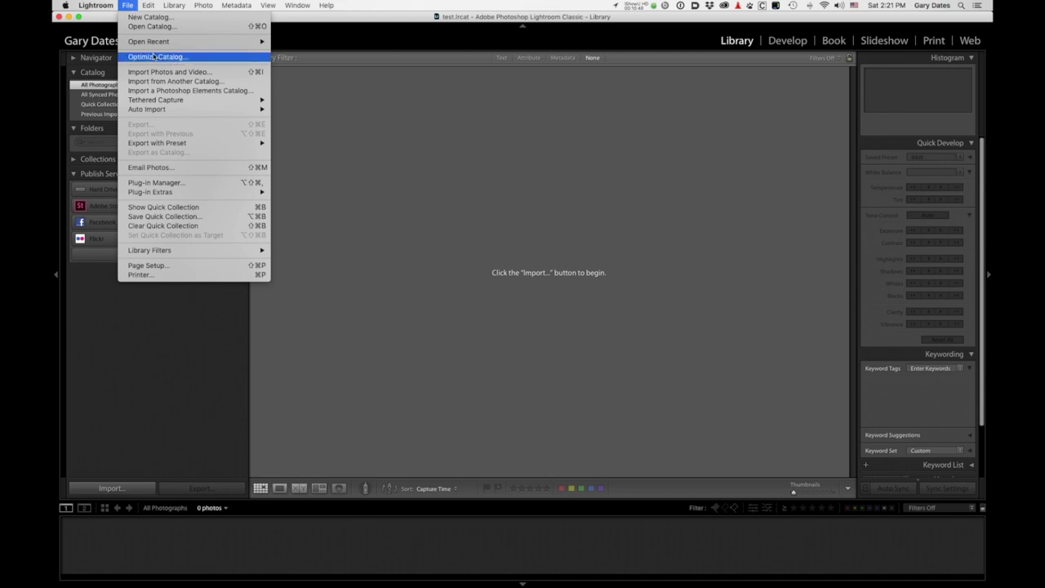
{"action": "mouse_move", "coordinate": [154, 42]}
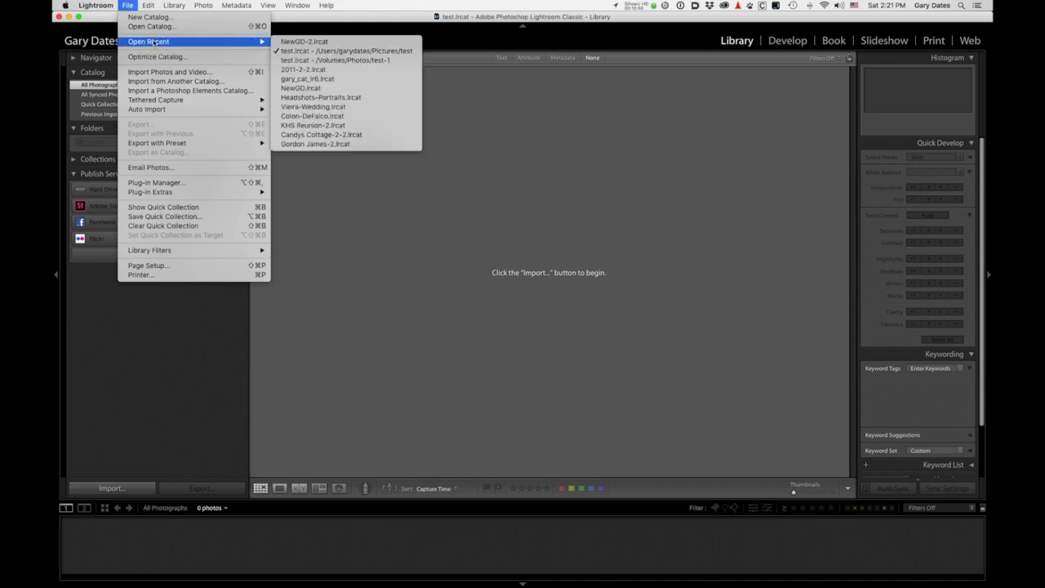
{"action": "left_click", "coordinate": [351, 61]}
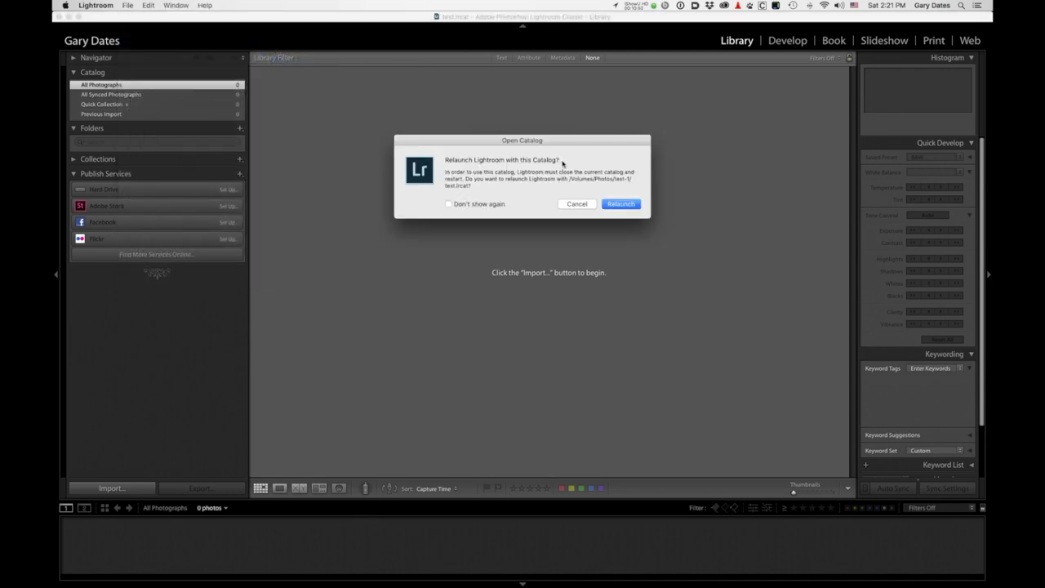
{"action": "left_click", "coordinate": [630, 204]}
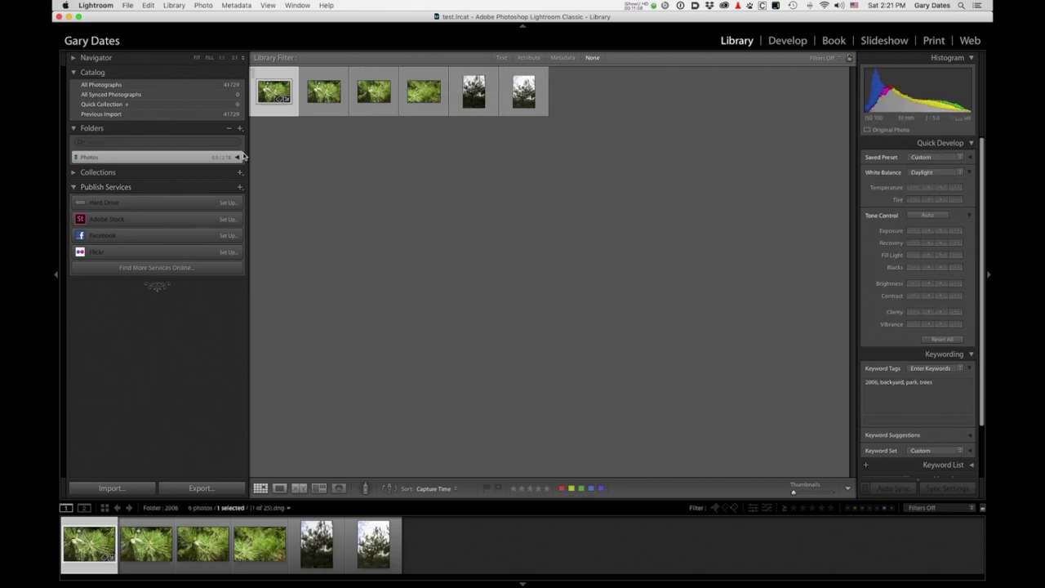
Expand the Photos drive and show the 2007 folder's 1225 photos.
{"action": "left_click", "coordinate": [236, 157]}
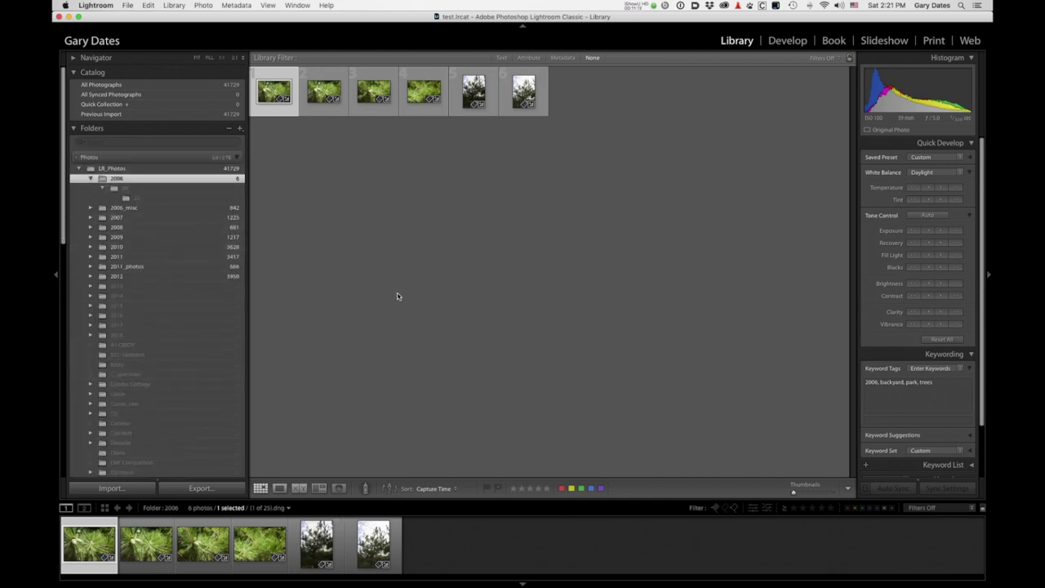
{"action": "left_click", "coordinate": [197, 216]}
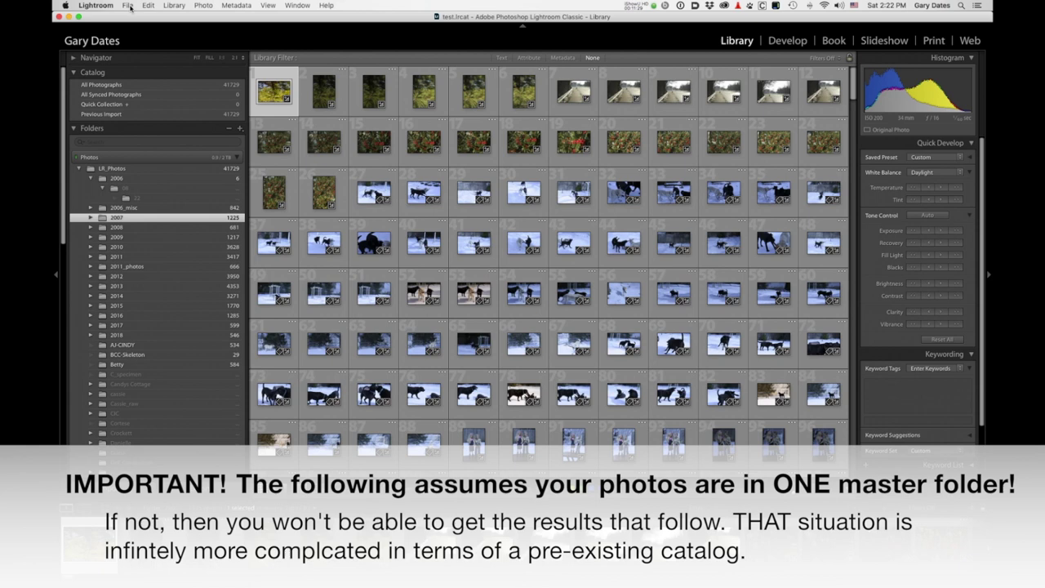
{"action": "left_click", "coordinate": [129, 6]}
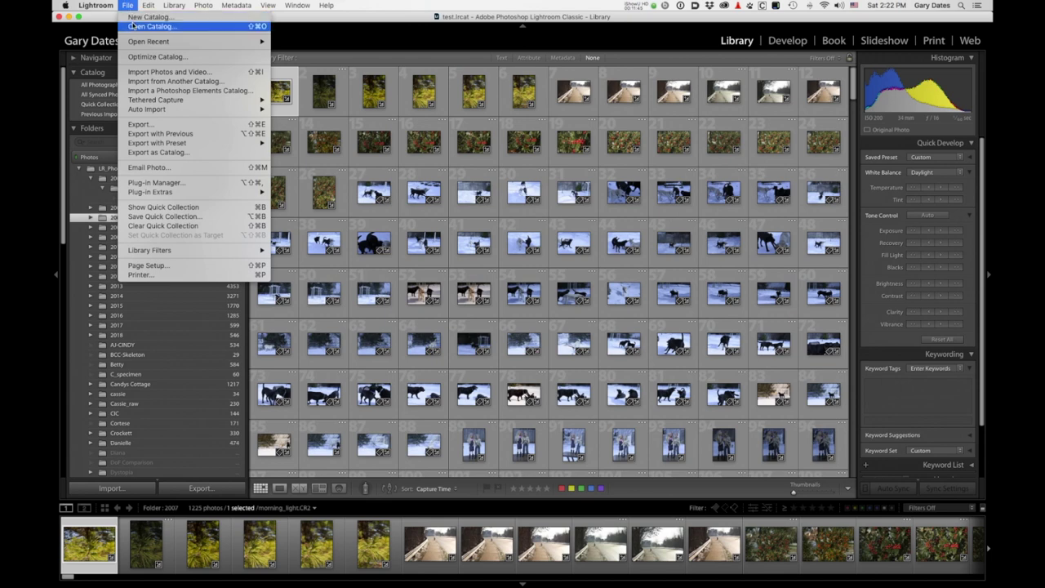
Create a new empty catalog preExist.lrcat saved in the Pictures folder.
{"action": "left_click", "coordinate": [147, 16]}
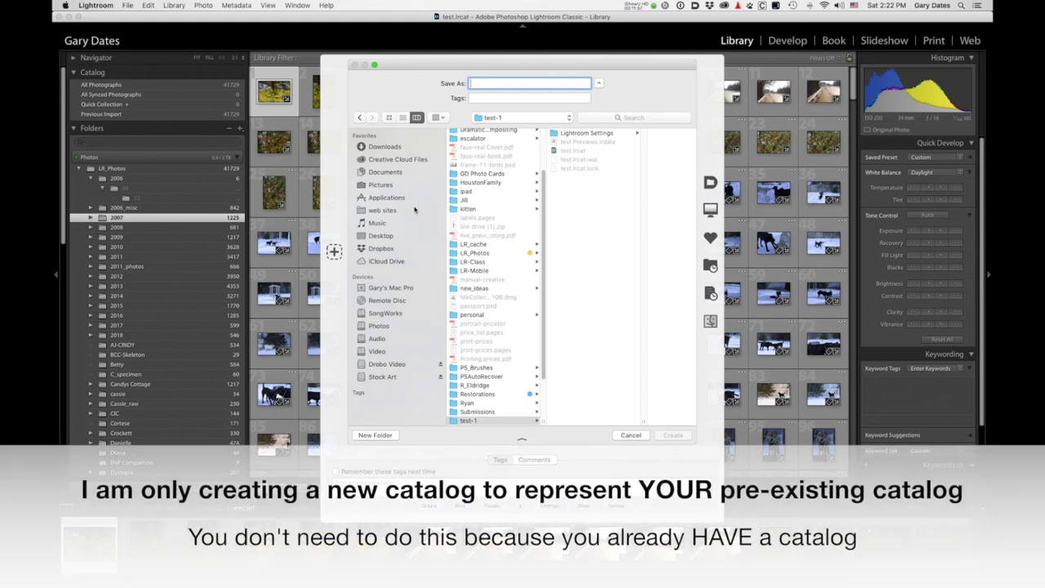
{"action": "left_click", "coordinate": [399, 186]}
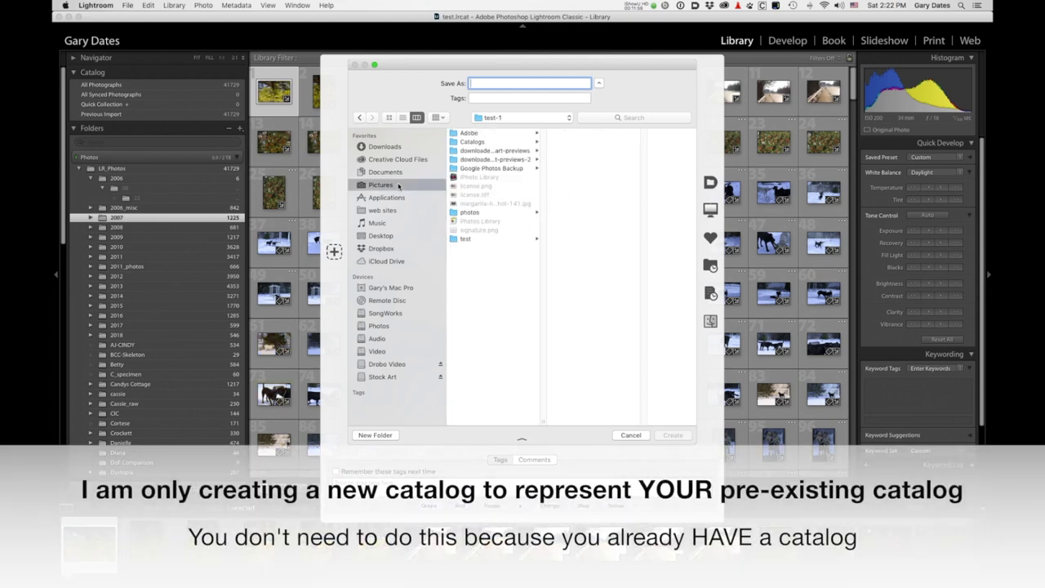
{"action": "type", "text": "preExist"}
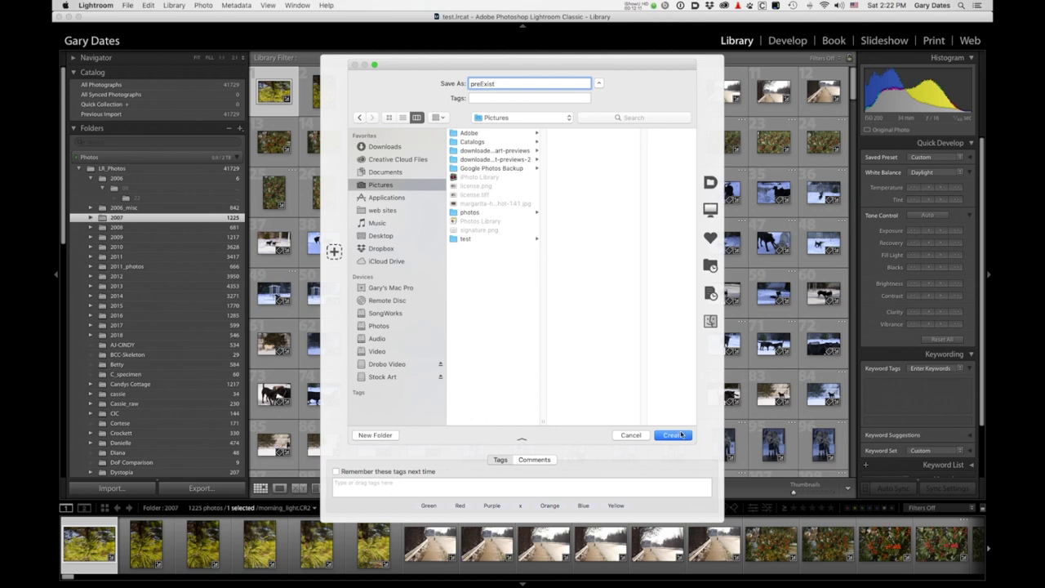
{"action": "left_click", "coordinate": [682, 435]}
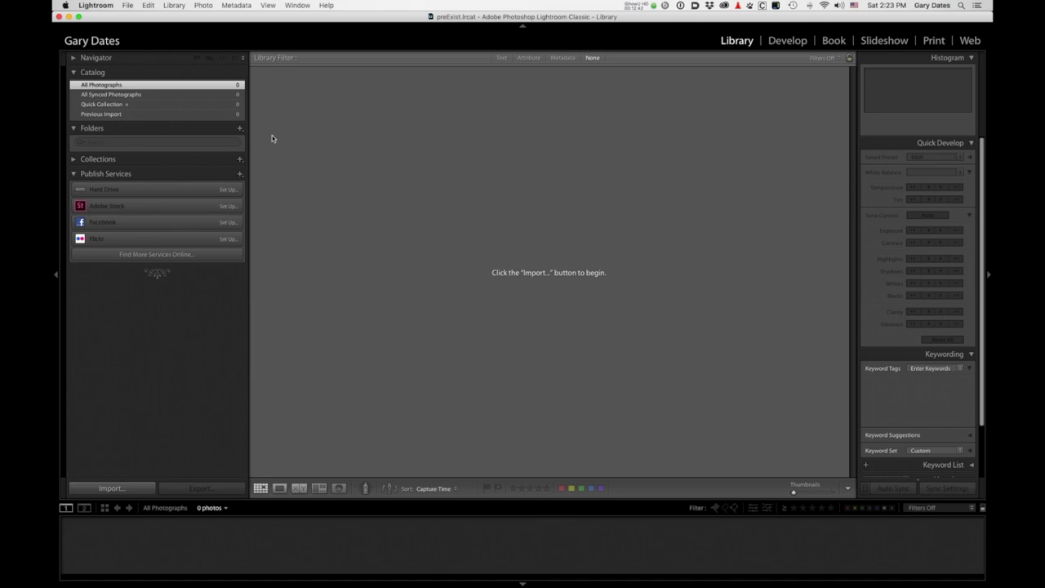
Start an import and pick Photos > new_ideas > paper rolls as the source, showing 10 photos.
{"action": "left_click", "coordinate": [139, 487]}
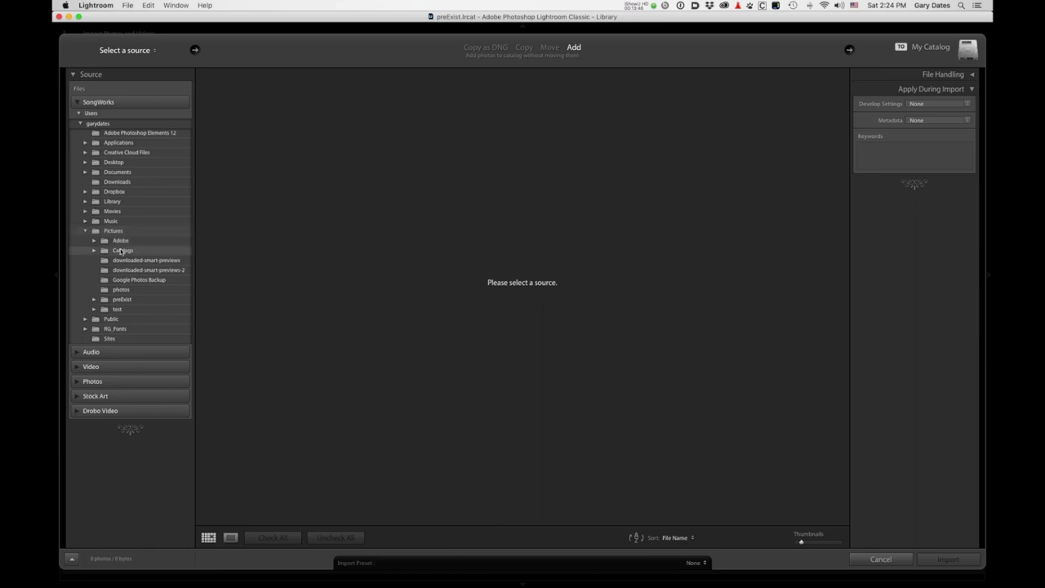
{"action": "left_click", "coordinate": [78, 102]}
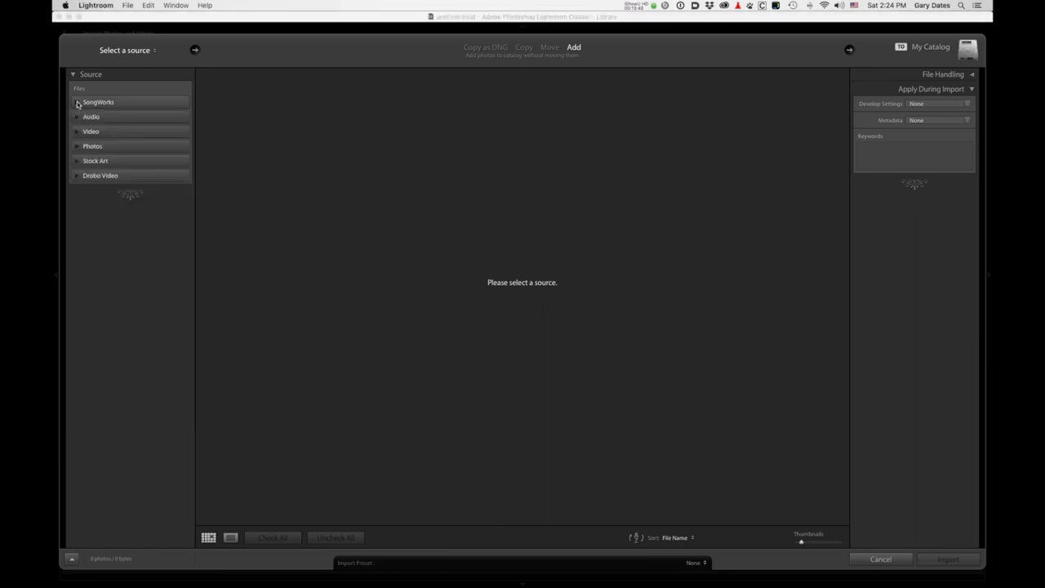
{"action": "left_click", "coordinate": [78, 148]}
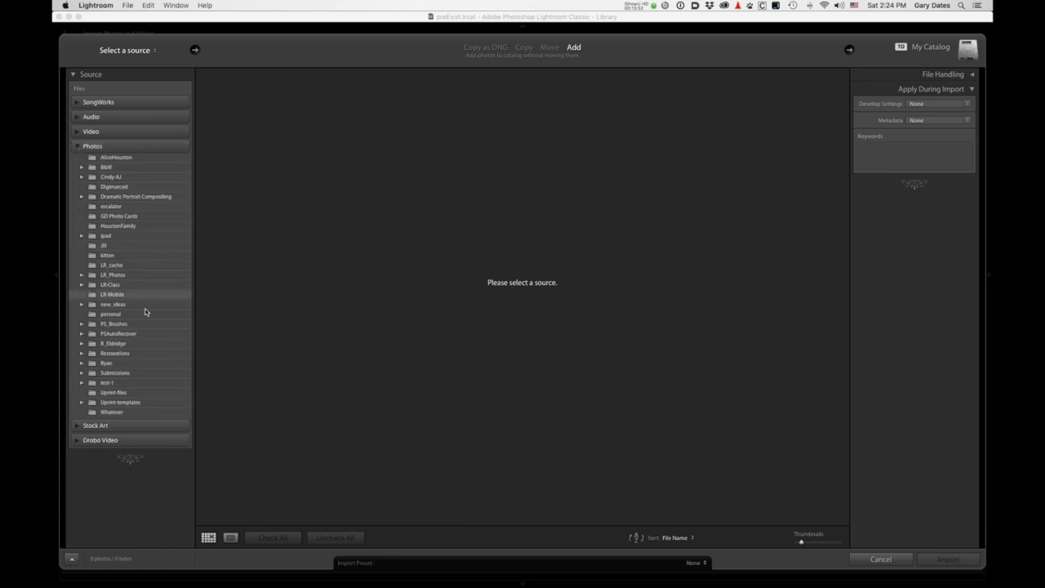
{"action": "scroll", "coordinate": [155, 330], "scroll_direction": "down", "scroll_amount": 1}
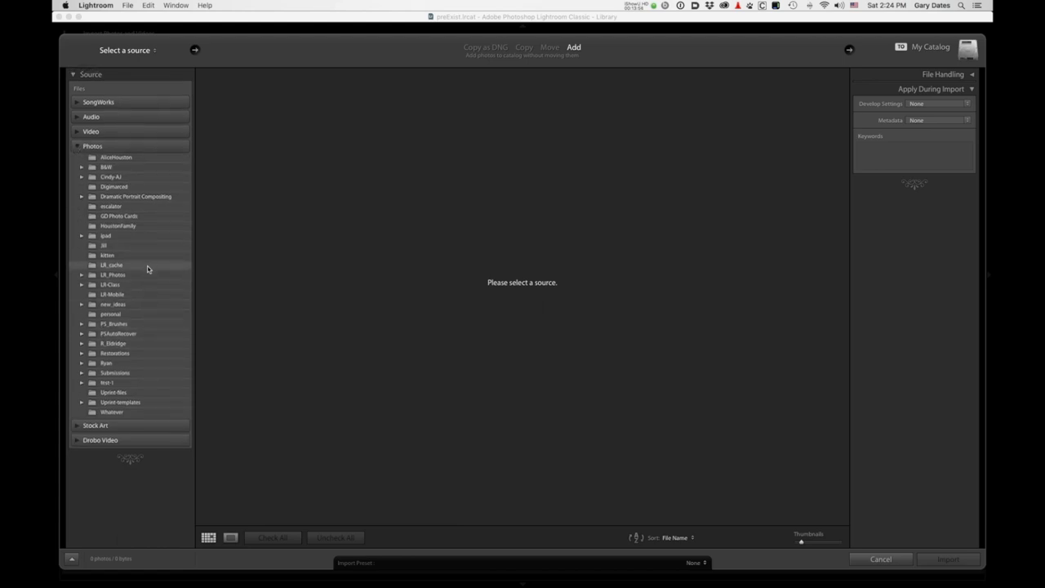
{"action": "scroll", "coordinate": [145, 277], "scroll_direction": "down", "scroll_amount": 1}
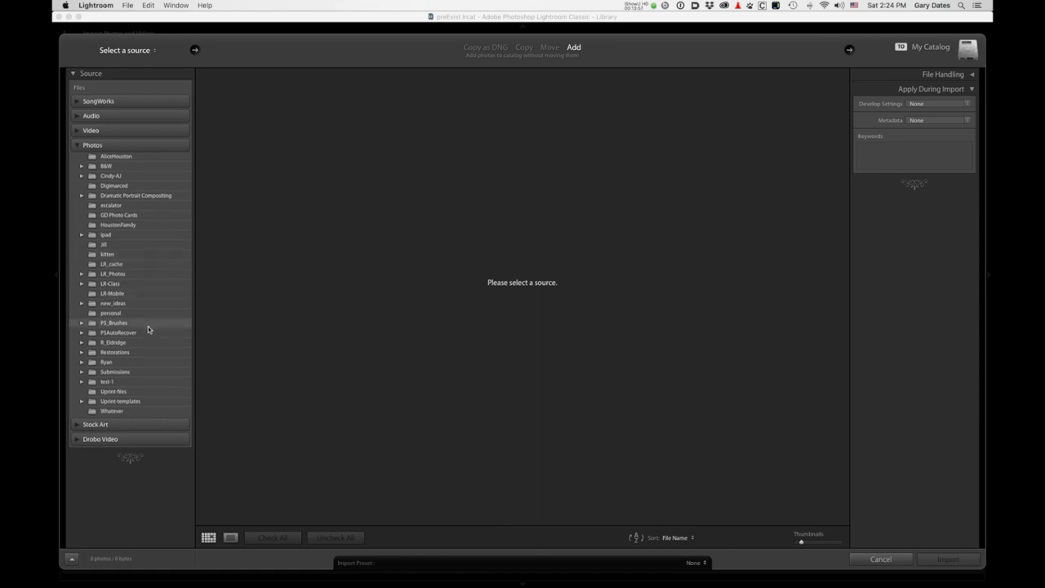
{"action": "left_click", "coordinate": [81, 303]}
{"action": "scroll", "coordinate": [170, 341], "scroll_direction": "down", "scroll_amount": 3}
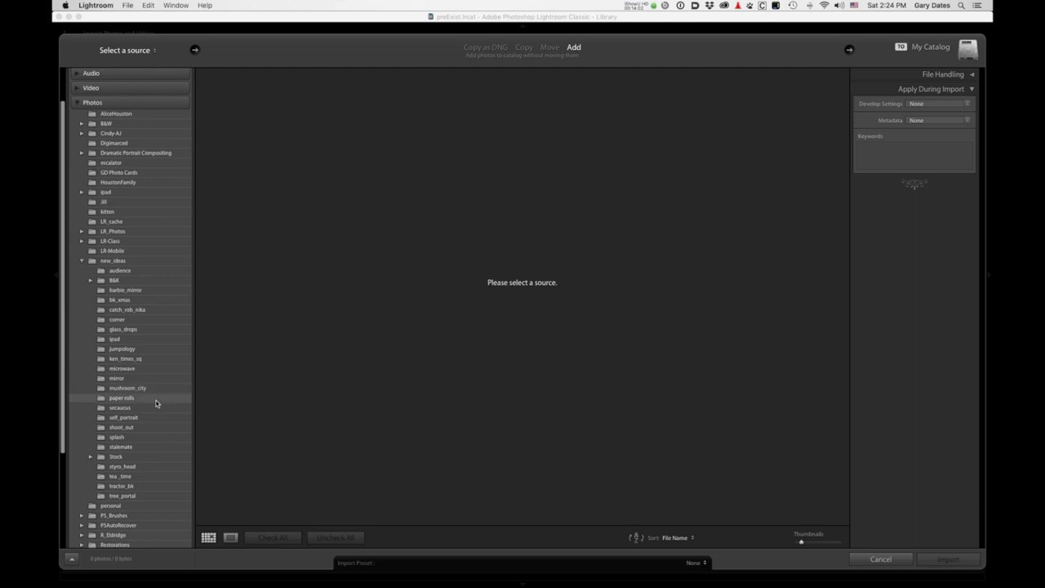
{"action": "left_click", "coordinate": [155, 398]}
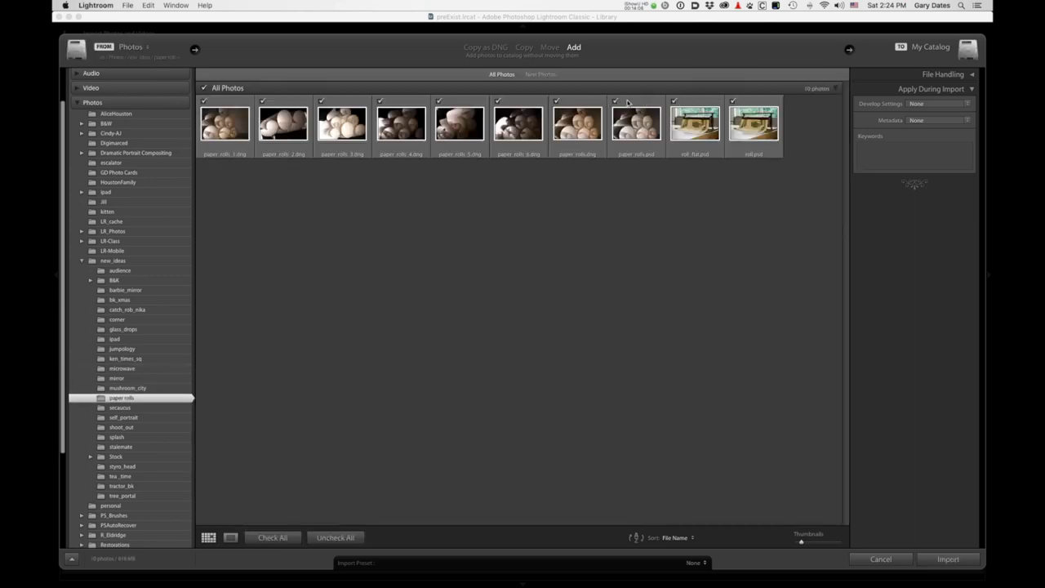
Import the seven DNG photos, excluding paper_rolls.psd, roll_flat.psd and roll.psd.
{"action": "left_click", "coordinate": [616, 102]}
{"action": "left_click", "coordinate": [675, 102]}
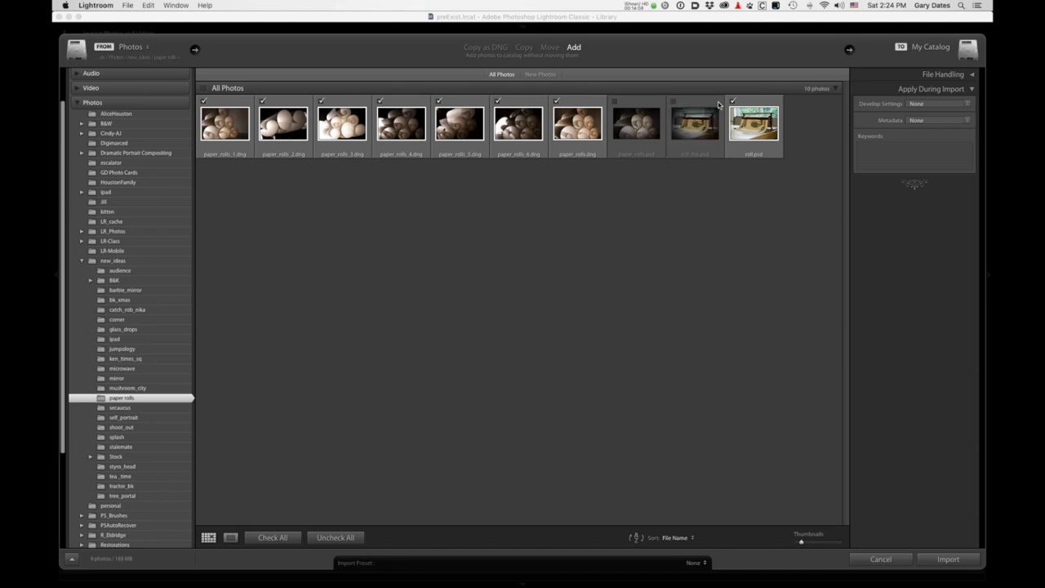
{"action": "left_click", "coordinate": [733, 102]}
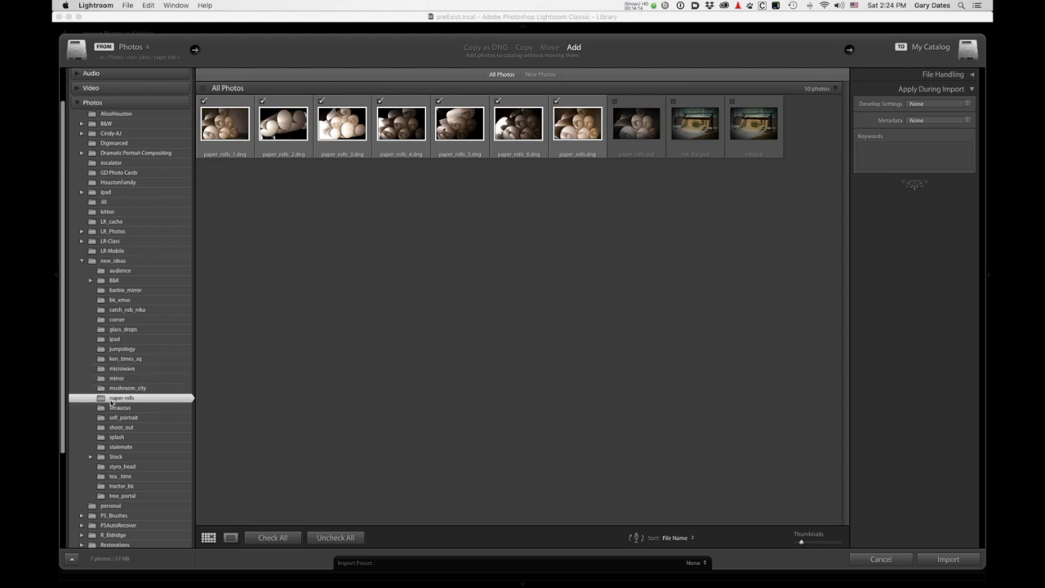
{"action": "left_click", "coordinate": [947, 559]}
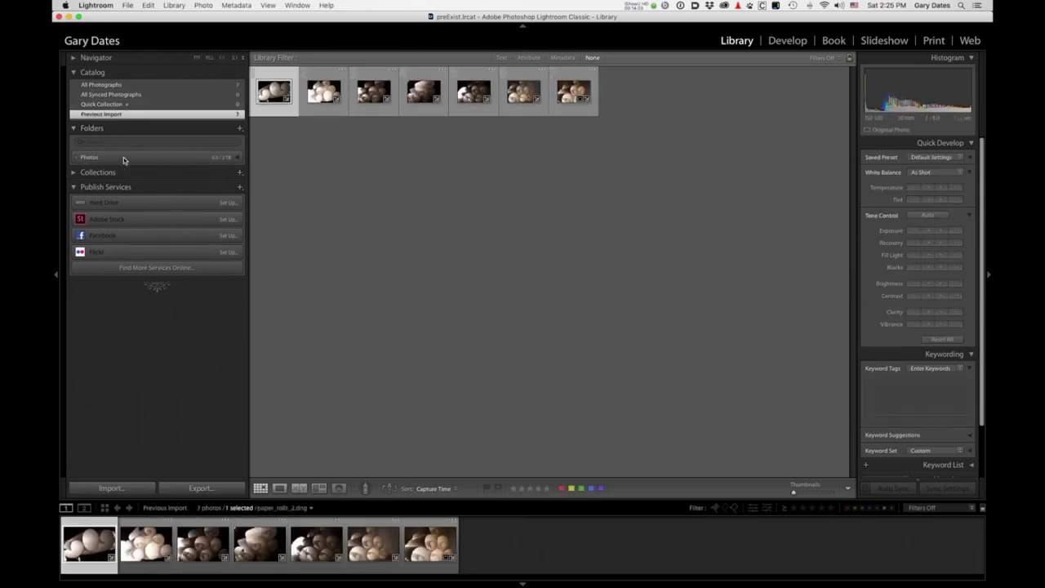
Show the paper rolls folder in the Library grid and select its first three photos.
{"action": "left_click", "coordinate": [163, 168]}
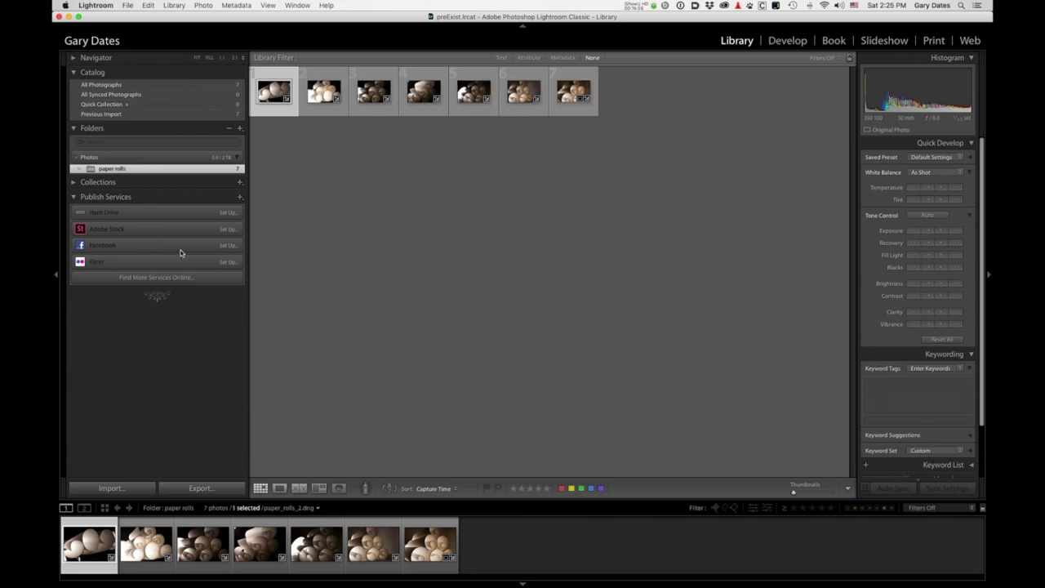
{"action": "left_click", "coordinate": [374, 98], "text": "shift"}
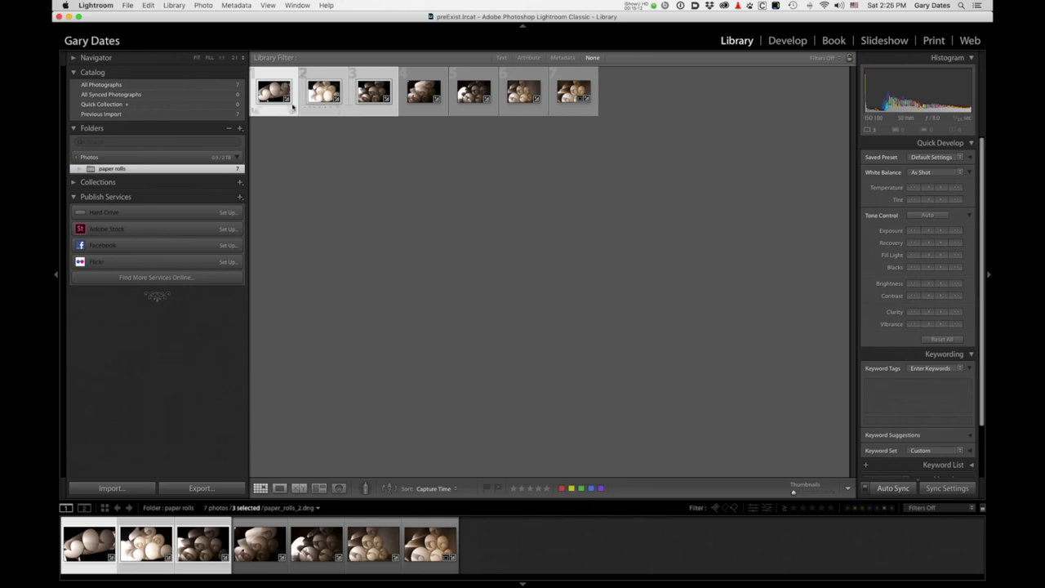
Create a collection named 'rolls' that includes the three selected photos.
{"action": "left_click", "coordinate": [239, 183]}
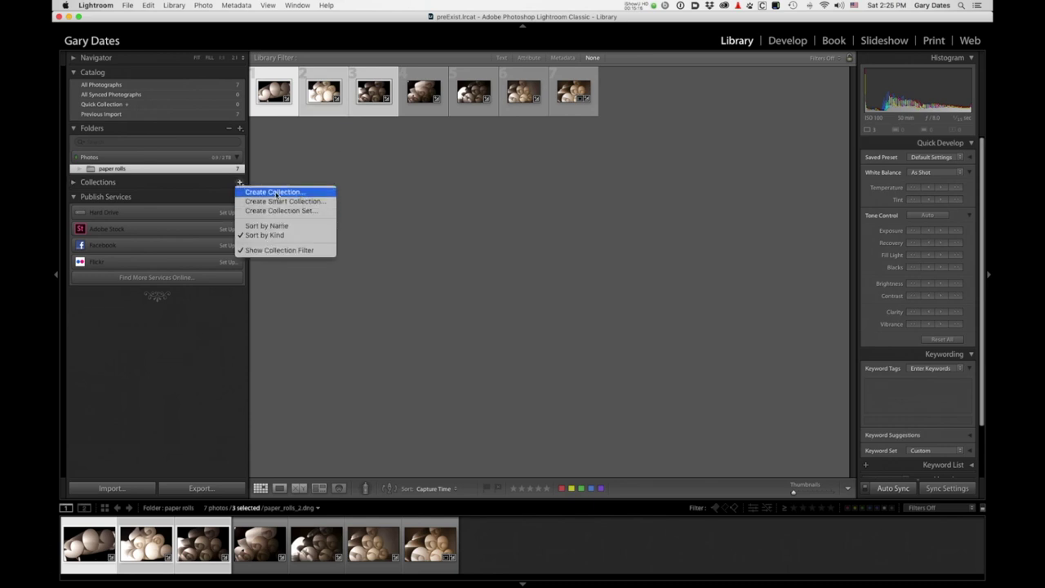
{"action": "left_click", "coordinate": [275, 191]}
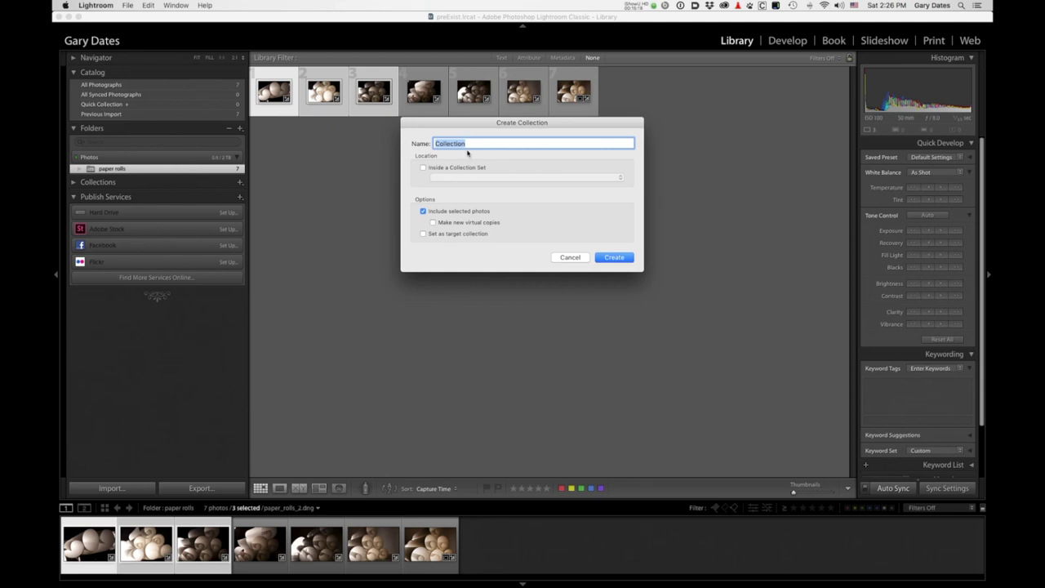
{"action": "type", "text": "rolls"}
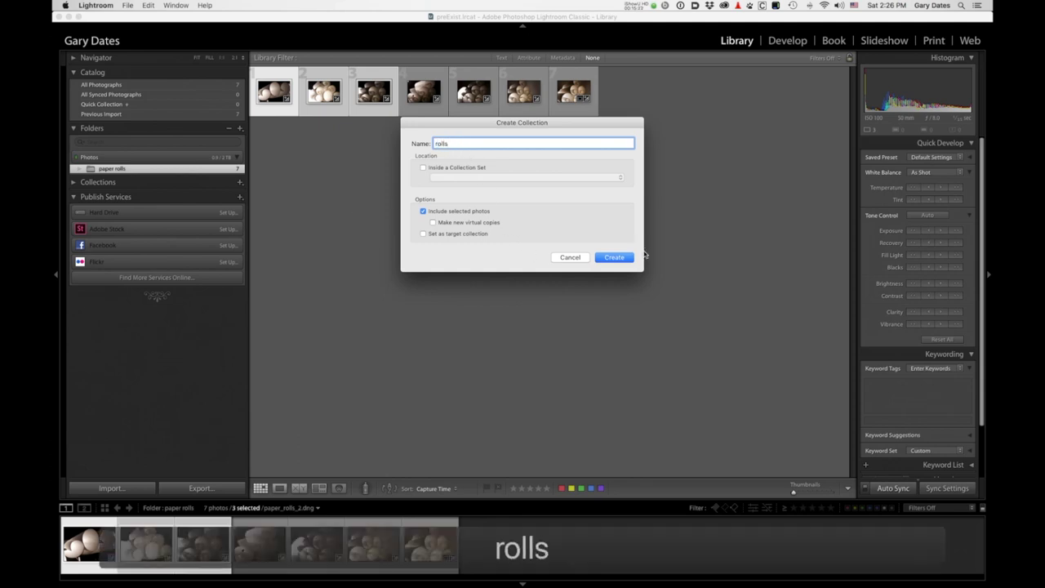
{"action": "left_click", "coordinate": [605, 258]}
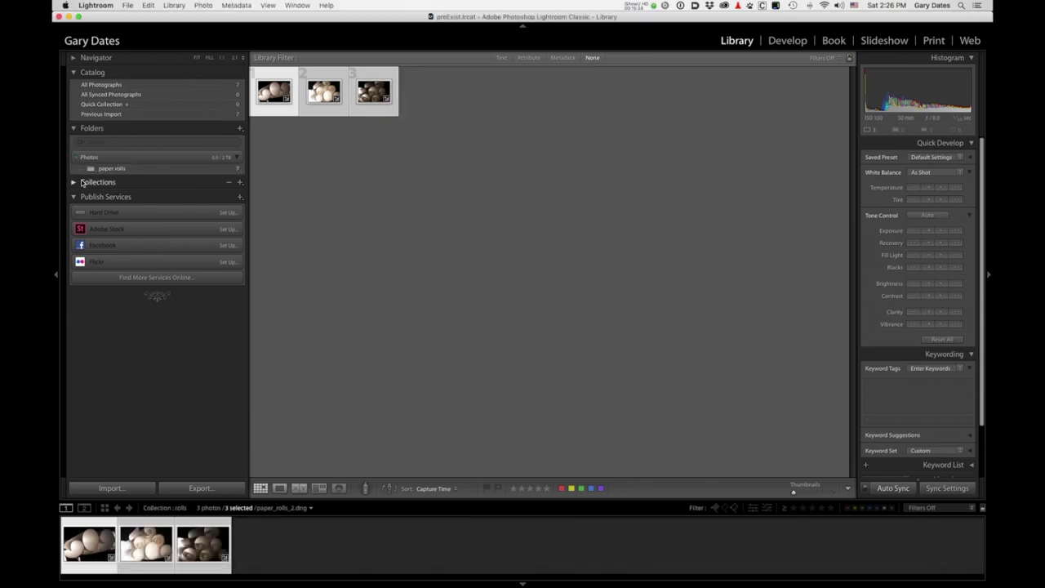
Return to the full paper rolls folder and select the fourth photo.
{"action": "left_click", "coordinate": [74, 181]}
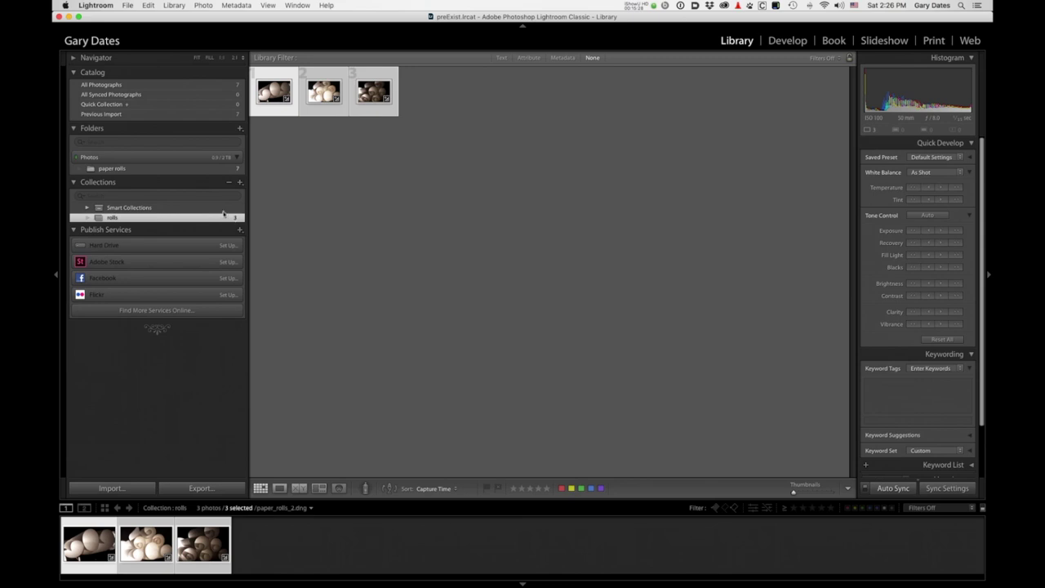
{"action": "left_click", "coordinate": [201, 169]}
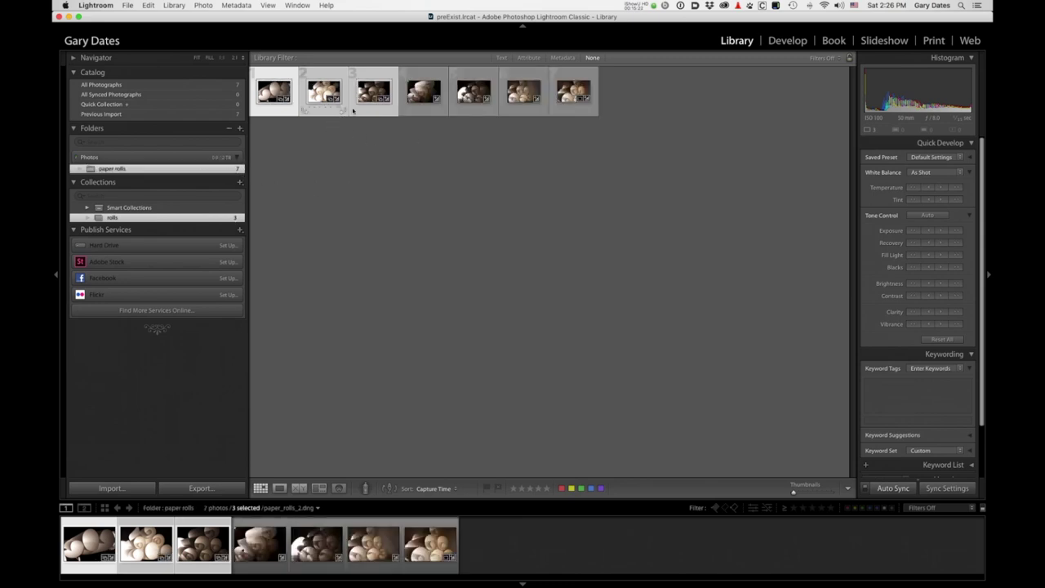
{"action": "left_click", "coordinate": [425, 93]}
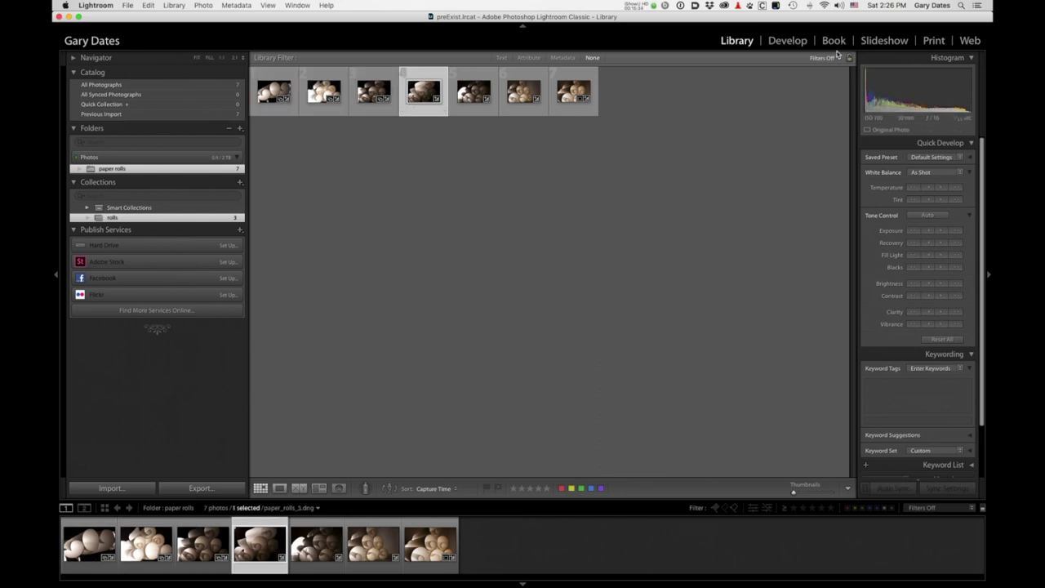
In Develop, set paper_rolls_5.dng's Exposure to +1.15 and Clarity to +100.
{"action": "left_click", "coordinate": [788, 40]}
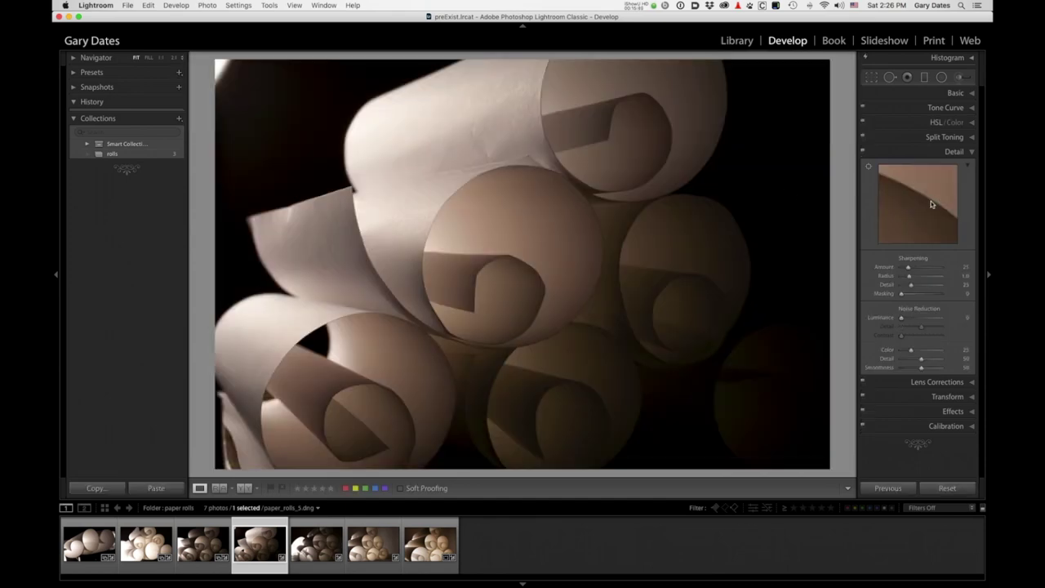
{"action": "left_click", "coordinate": [971, 94]}
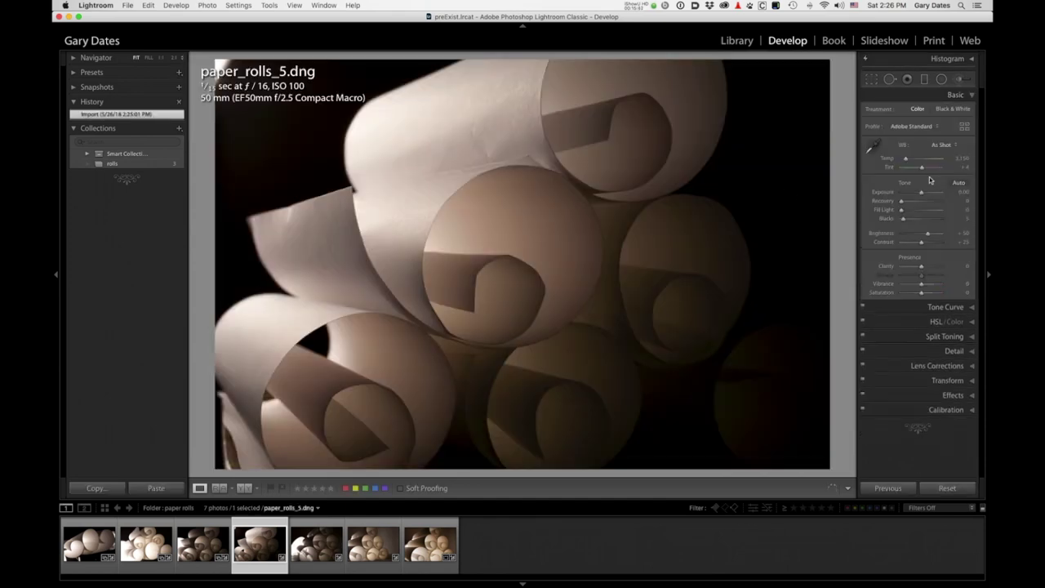
{"action": "left_click", "coordinate": [928, 191]}
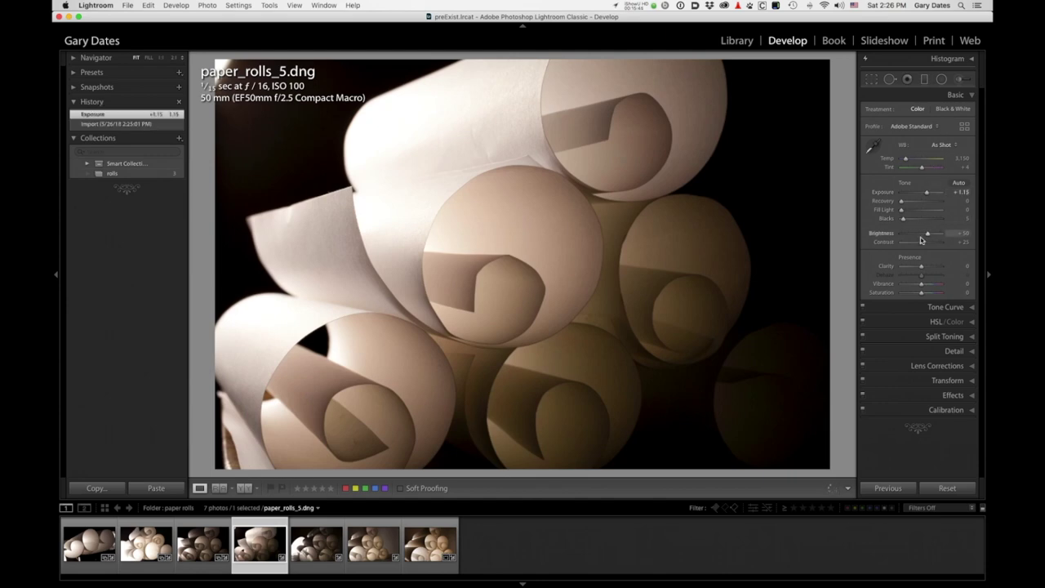
{"action": "left_click_drag", "start_coordinate": [920, 270], "coordinate": [941, 269]}
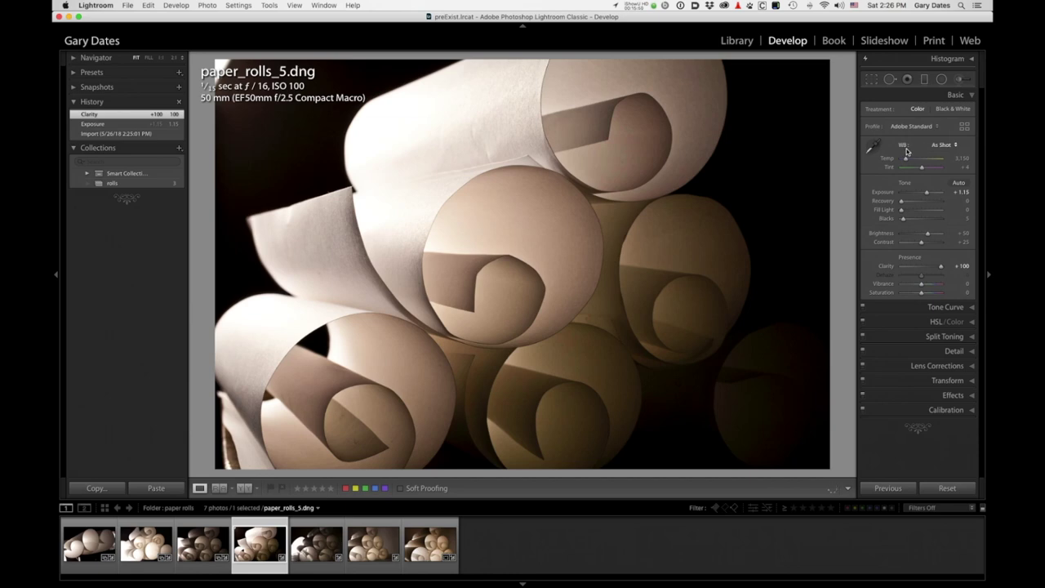
Convert the photo to Black & White, return to Library and quit Lightroom.
{"action": "left_click", "coordinate": [960, 109]}
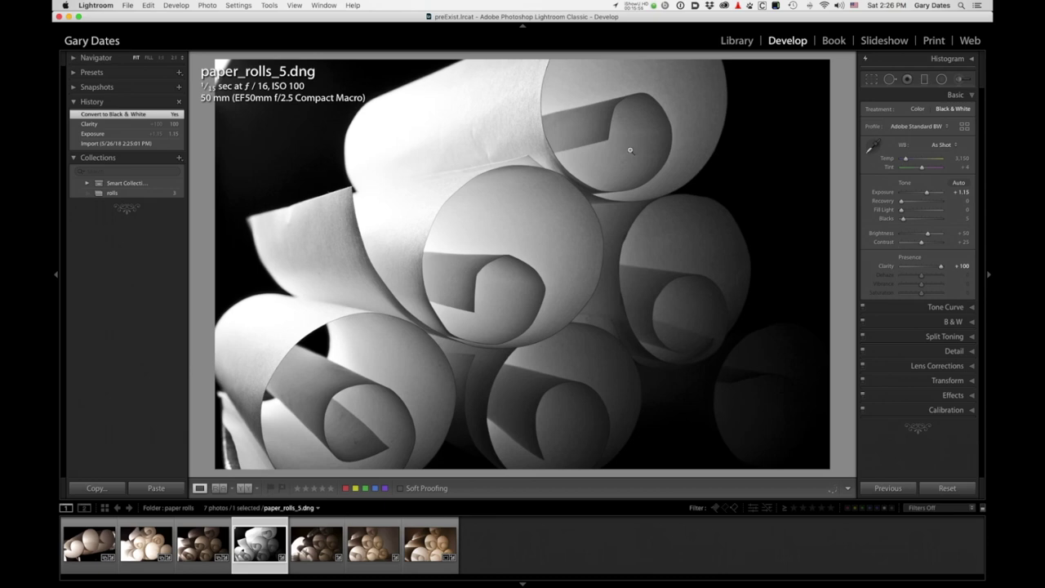
{"action": "left_click", "coordinate": [738, 45]}
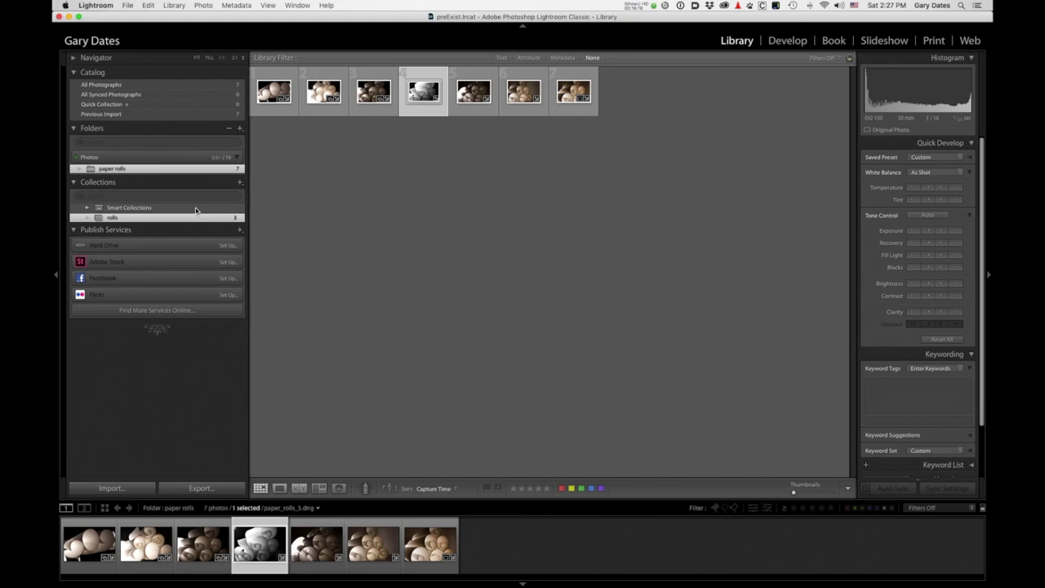
{"action": "left_click", "coordinate": [104, 6]}
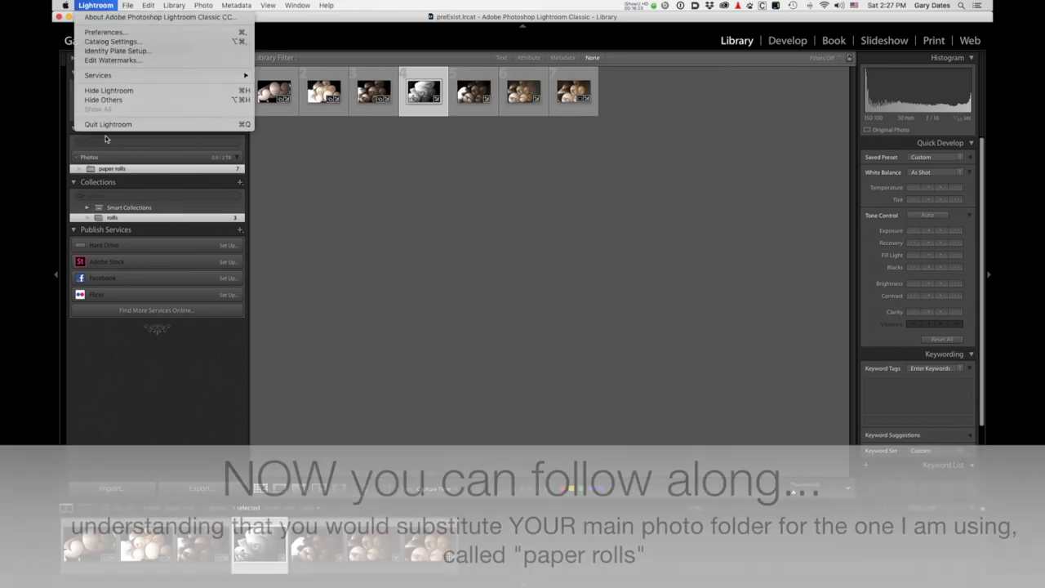
Copy paper rolls from the Photos drive's new_ideas folder onto the Video drive and check its files.
{"action": "left_click", "coordinate": [106, 125]}
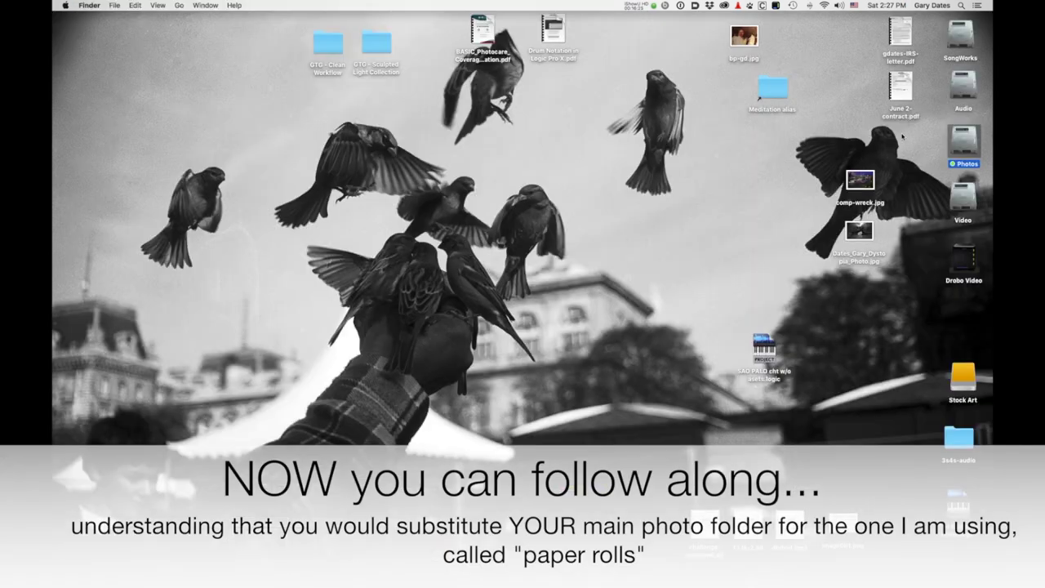
{"action": "double_click", "coordinate": [964, 143]}
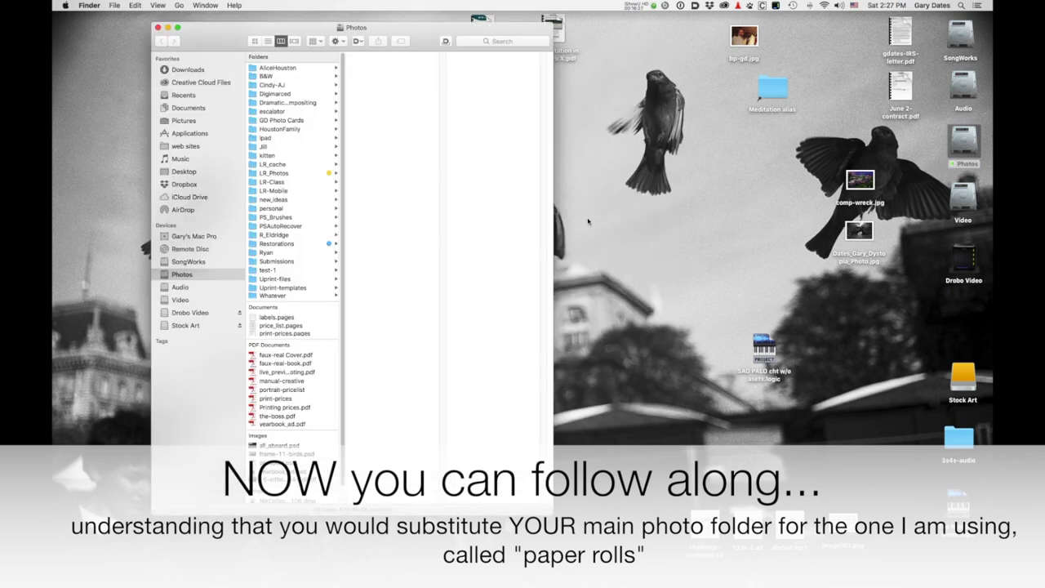
{"action": "left_click", "coordinate": [259, 200]}
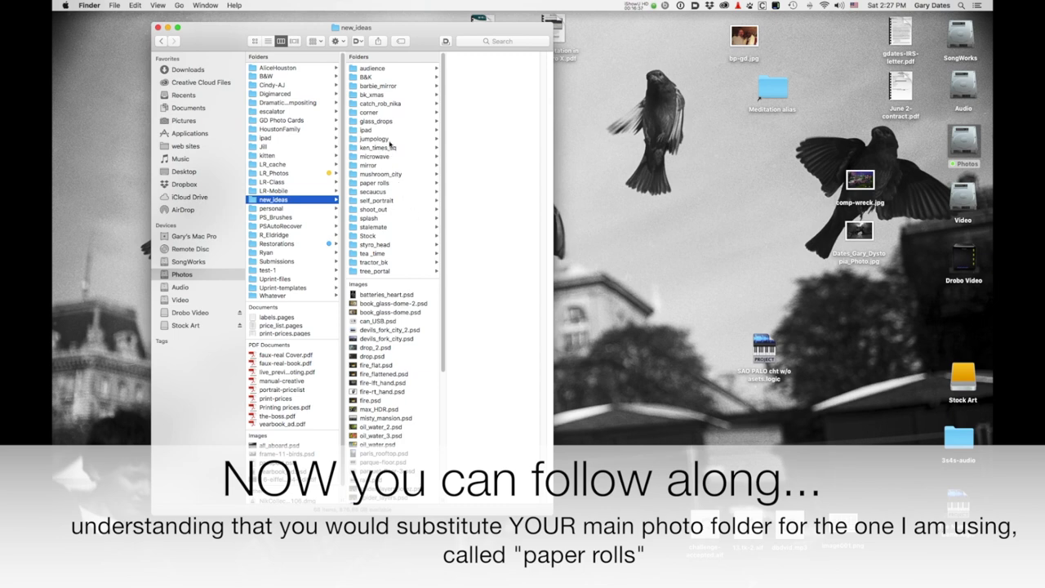
{"action": "left_click", "coordinate": [385, 186]}
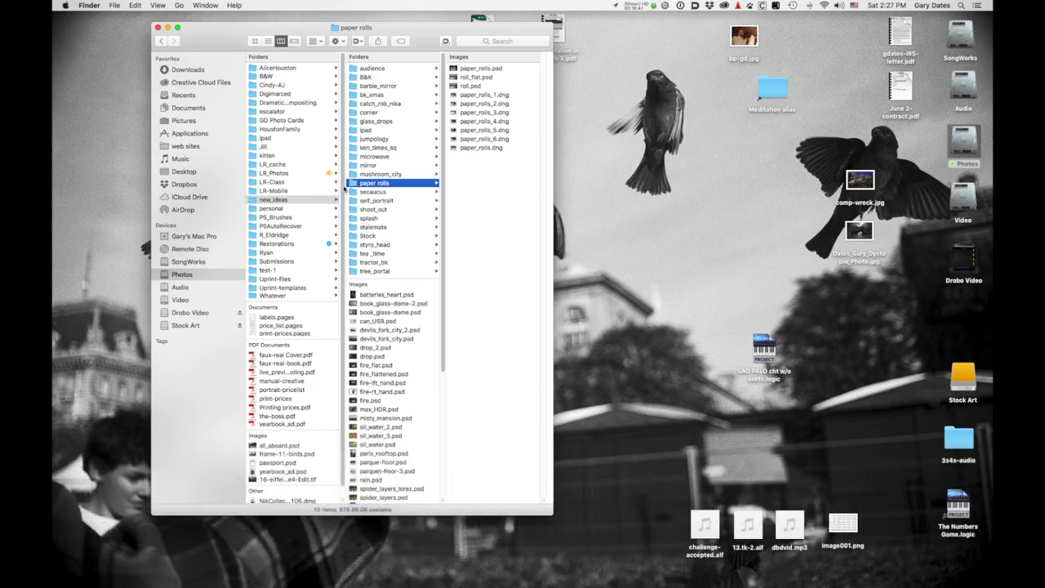
{"action": "left_click_drag", "start_coordinate": [351, 184], "coordinate": [172, 300]}
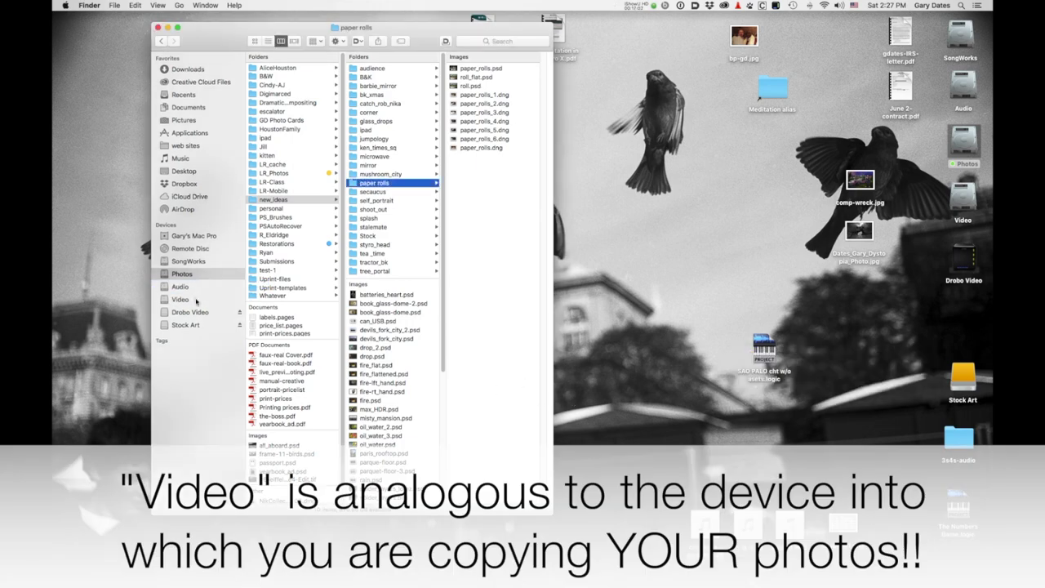
{"action": "left_click", "coordinate": [196, 301]}
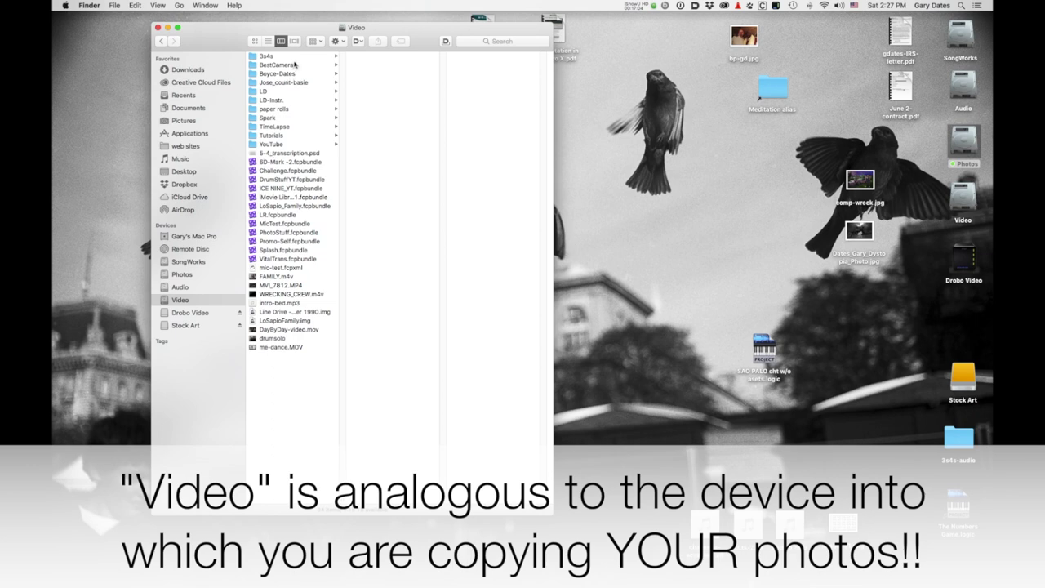
{"action": "left_click", "coordinate": [292, 110]}
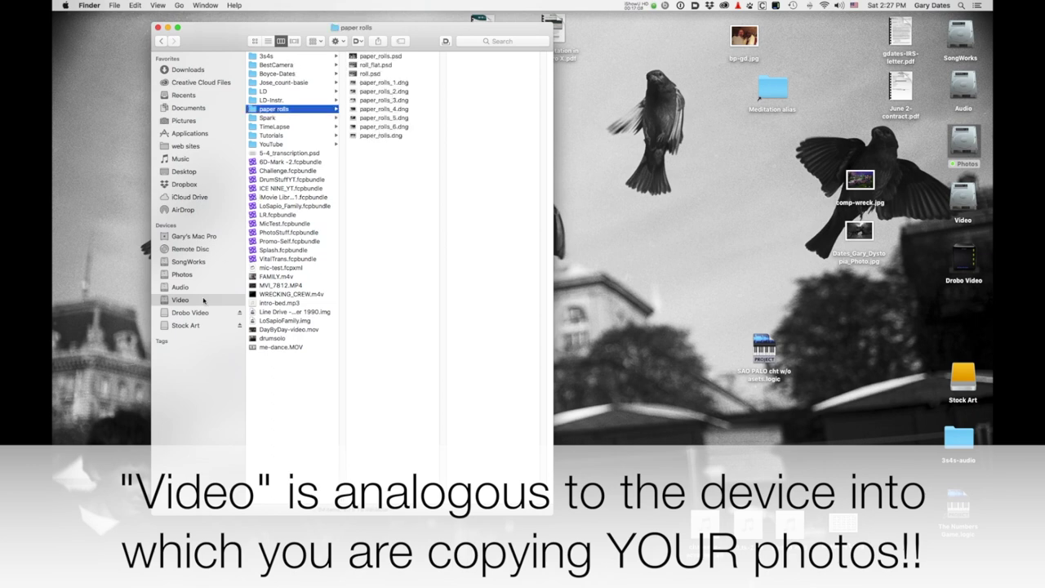
Go back to new_ideas on the Photos drive and select the original paper rolls folder.
{"action": "left_click", "coordinate": [200, 275]}
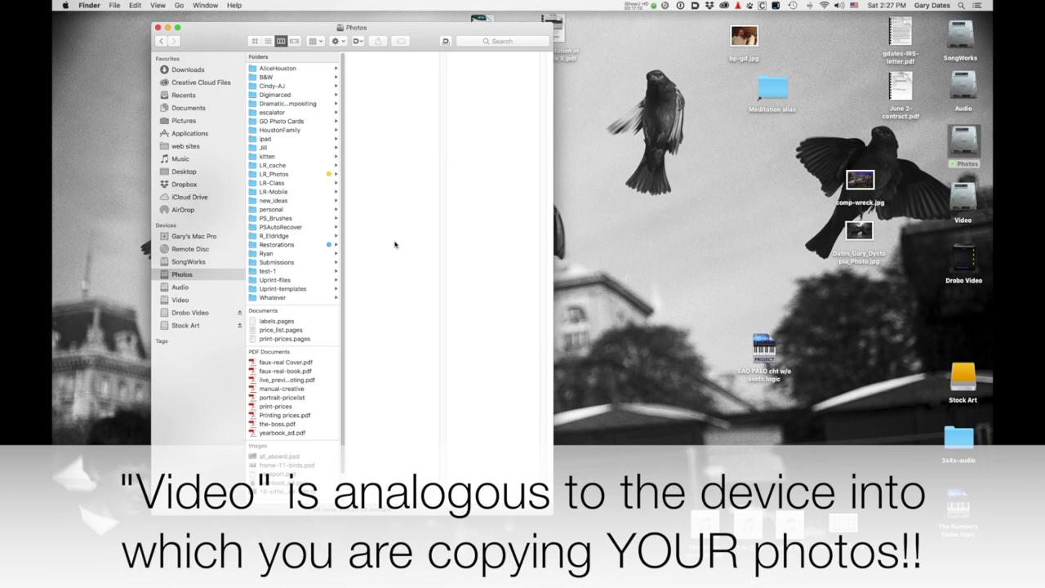
{"action": "left_click", "coordinate": [312, 202]}
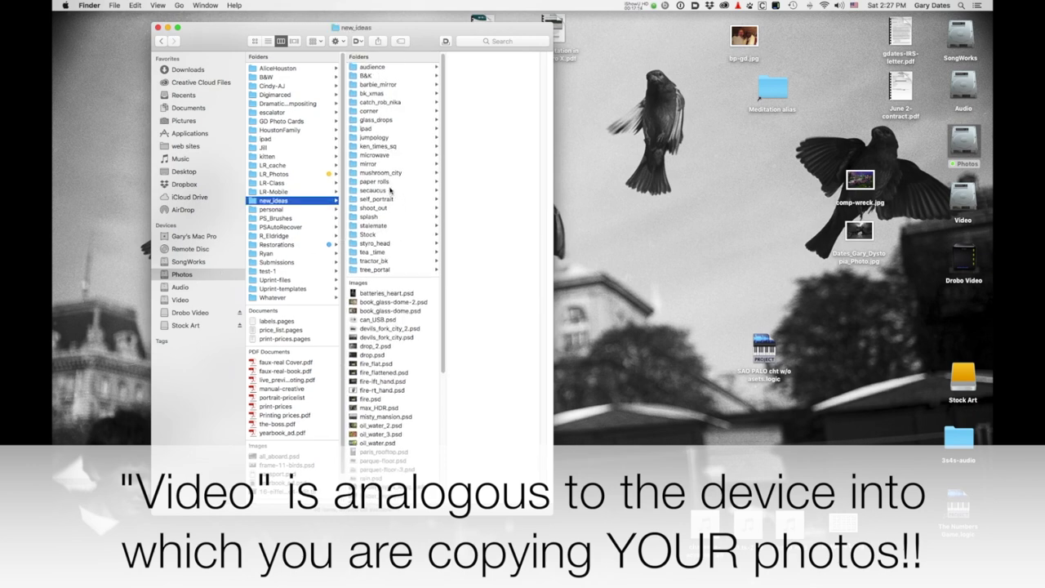
{"action": "left_click", "coordinate": [389, 184]}
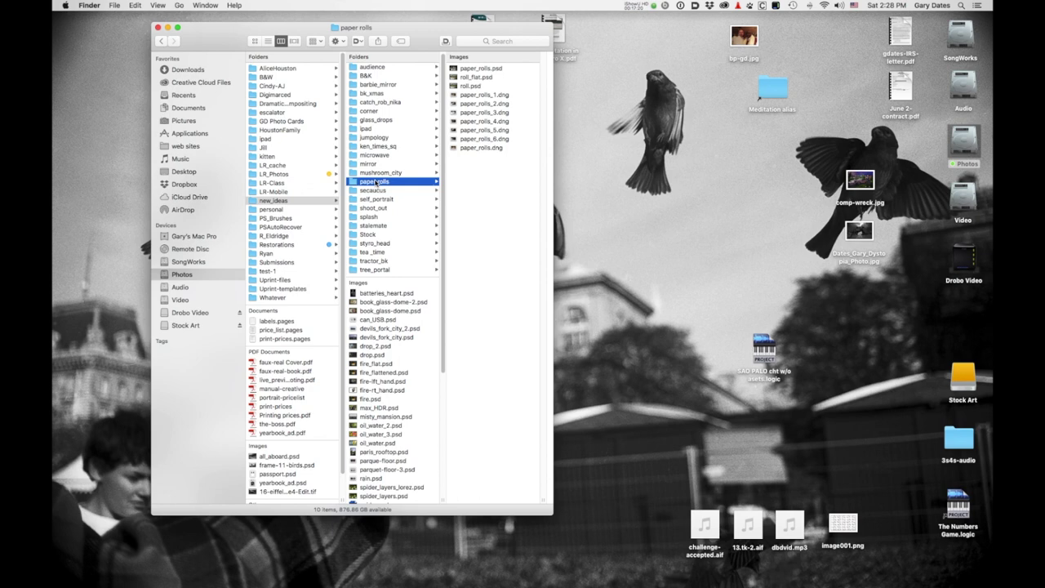
{"action": "scroll", "coordinate": [374, 182], "scroll_direction": "down", "scroll_amount": 1}
Prefix the original folder's name with an underscore, making it '_paper rolls'.
{"action": "key", "text": "Return"}
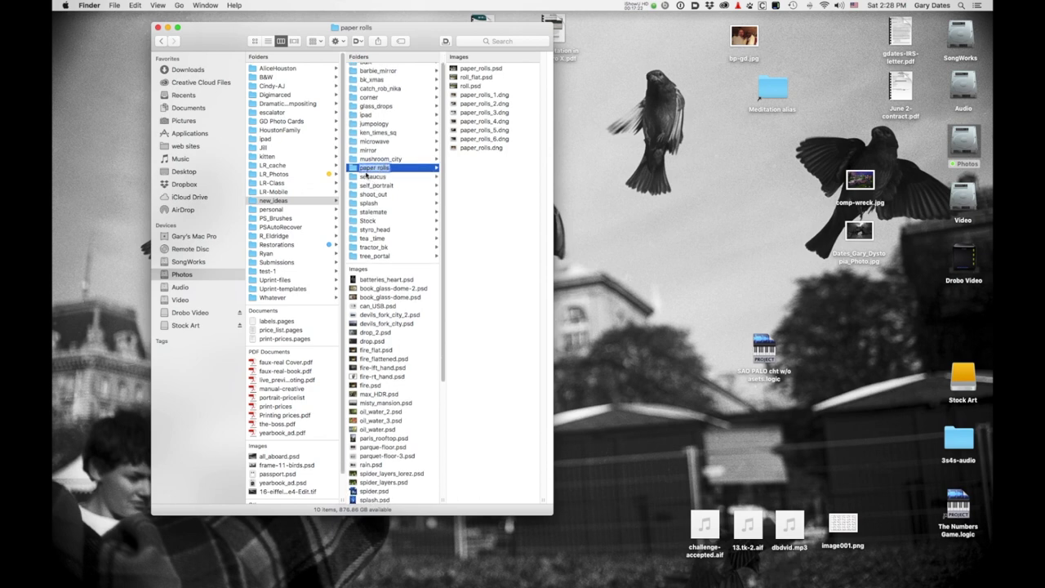
{"action": "scroll", "coordinate": [366, 174], "scroll_direction": "up", "scroll_amount": 1}
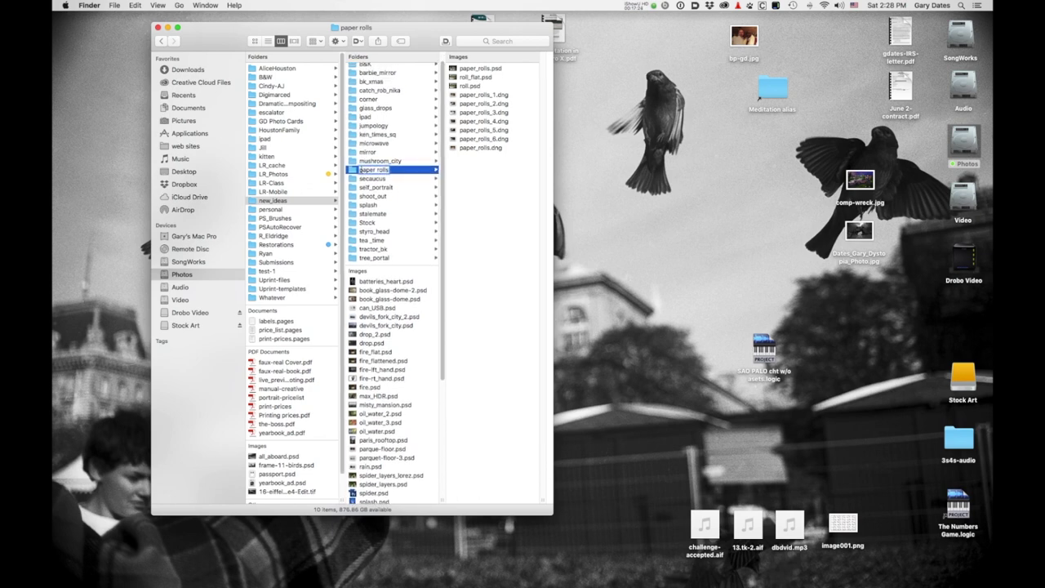
{"action": "scroll", "coordinate": [359, 170], "scroll_direction": "down", "scroll_amount": 1}
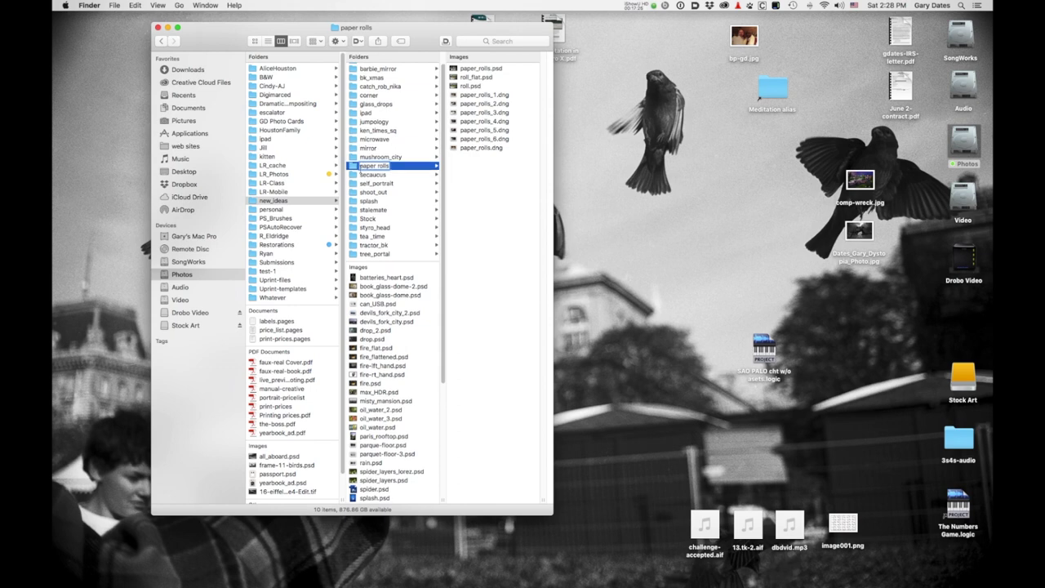
{"action": "left_click", "coordinate": [359, 167]}
{"action": "type", "text": "_"}
{"action": "key", "text": "Return"}
{"action": "scroll", "coordinate": [418, 105], "scroll_direction": "up", "scroll_amount": 3}
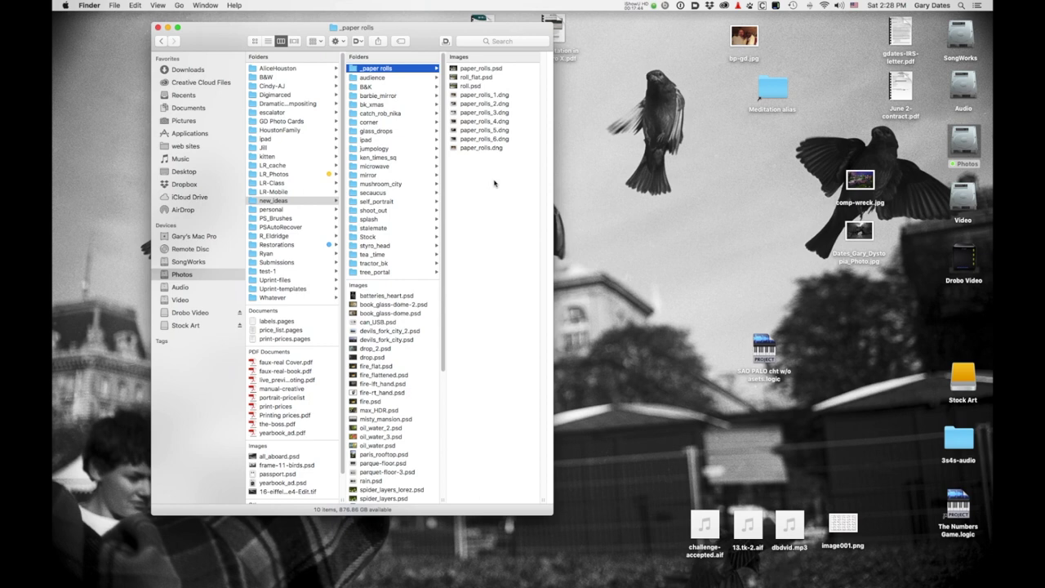
Check the files in the Video drive's paper rolls folder, then switch back to Lightroom Classic.
{"action": "left_click", "coordinate": [196, 299]}
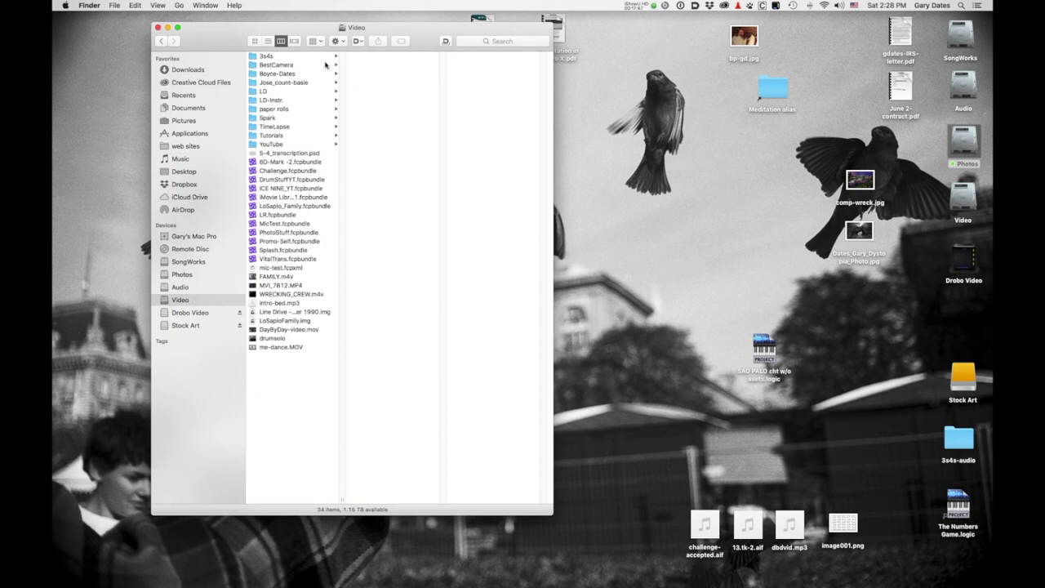
{"action": "left_click", "coordinate": [285, 111]}
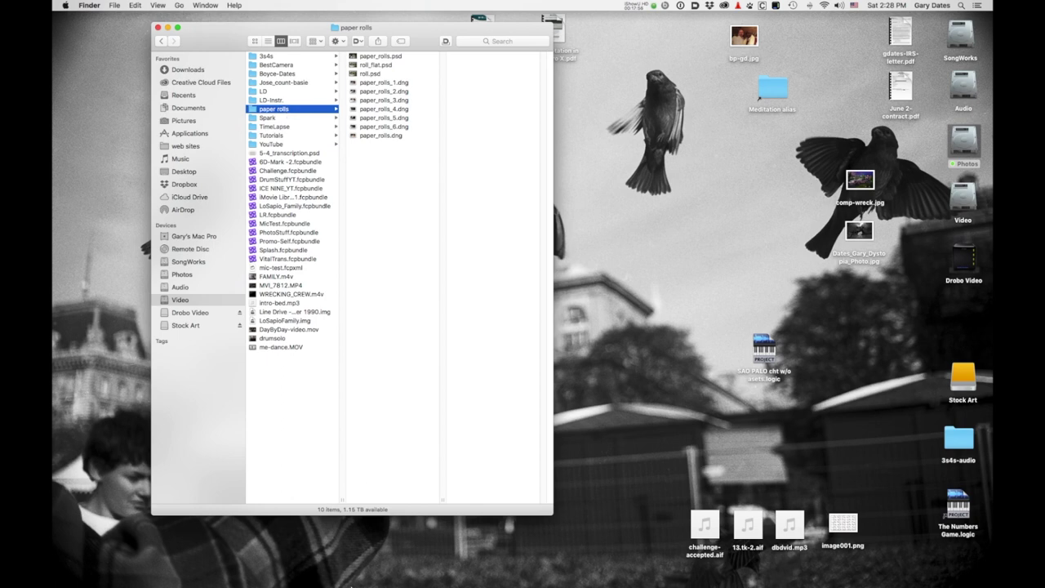
{"action": "left_click", "coordinate": [419, 571]}
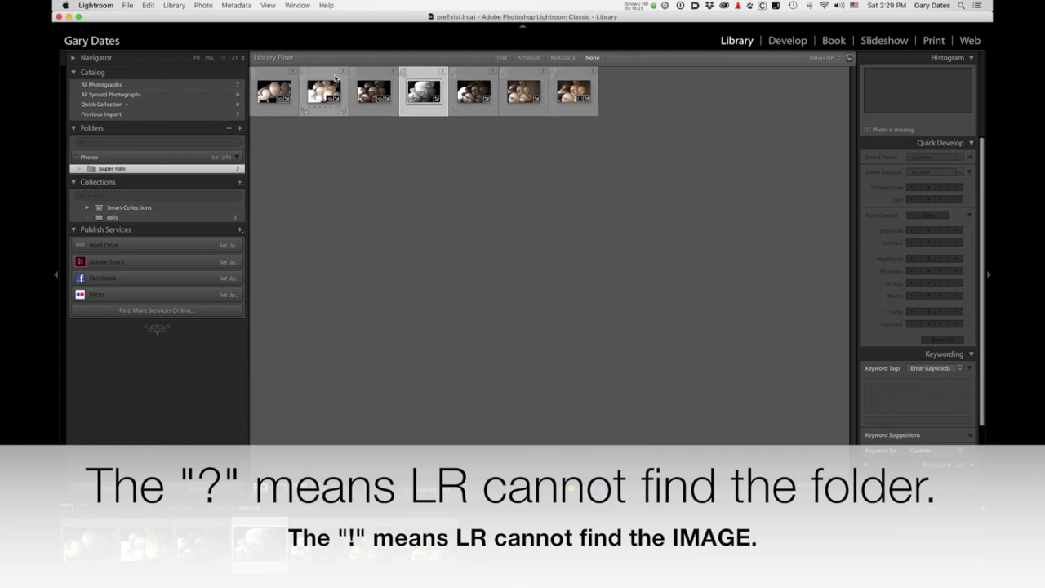
Refresh the Photos volume in Folders and open paper_rolls_2.dng's missing-file prompt.
{"action": "left_click", "coordinate": [176, 158]}
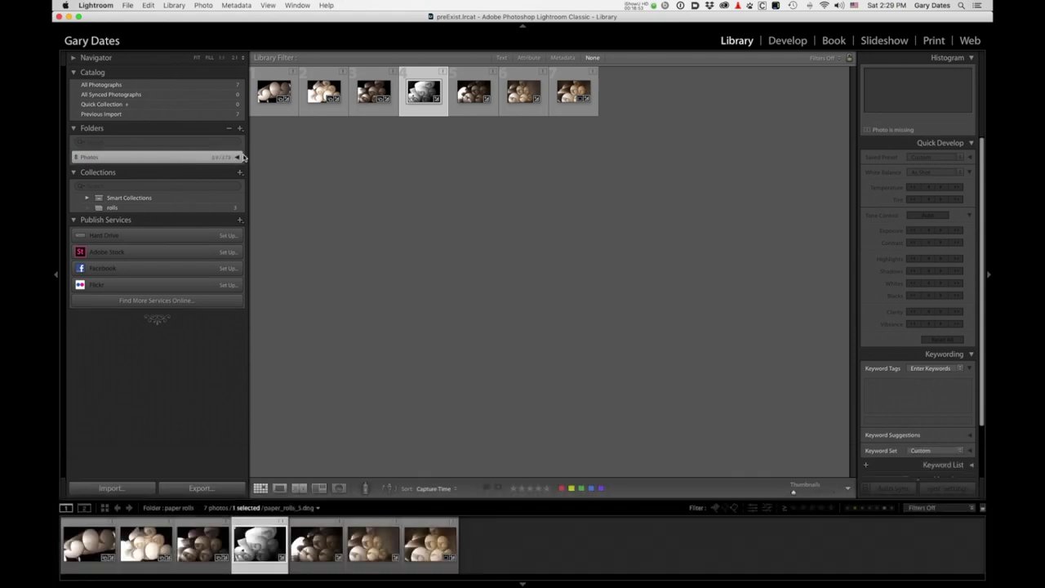
{"action": "left_click", "coordinate": [238, 158]}
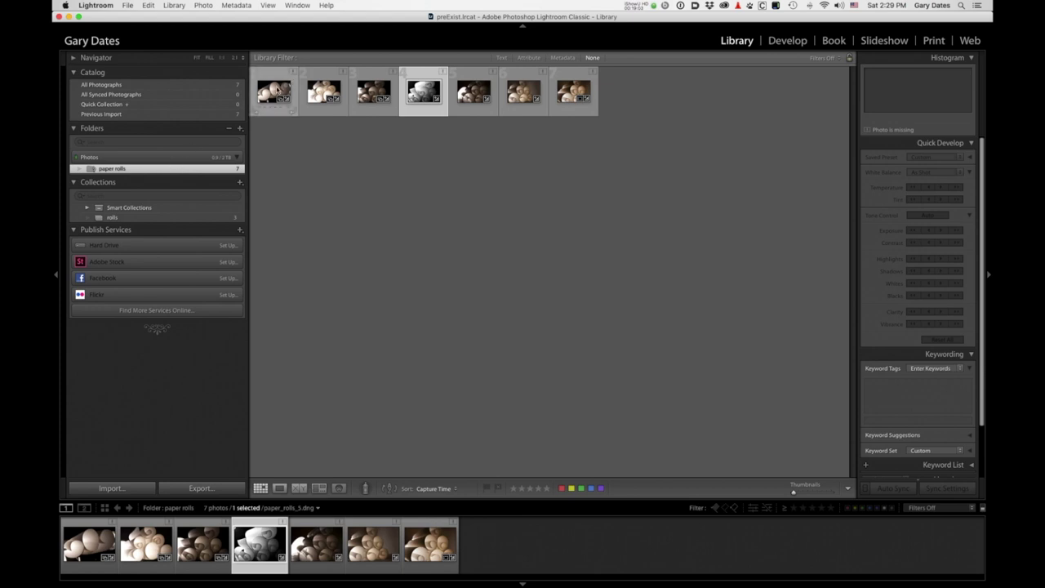
{"action": "left_click", "coordinate": [292, 71]}
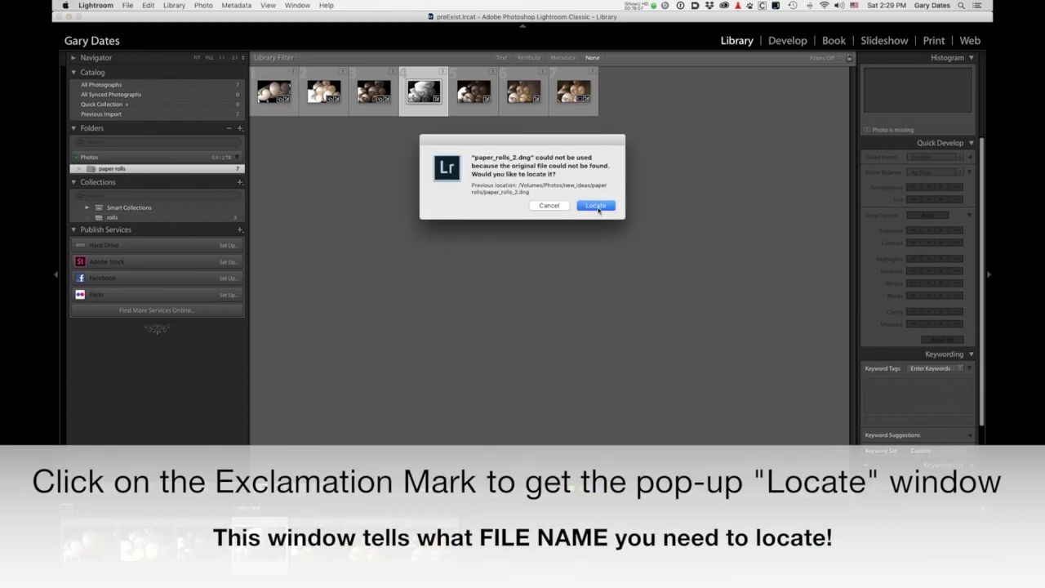
Locate paper_rolls_2.dng in Video > paper rolls and select it to relink the photo.
{"action": "left_click", "coordinate": [597, 205]}
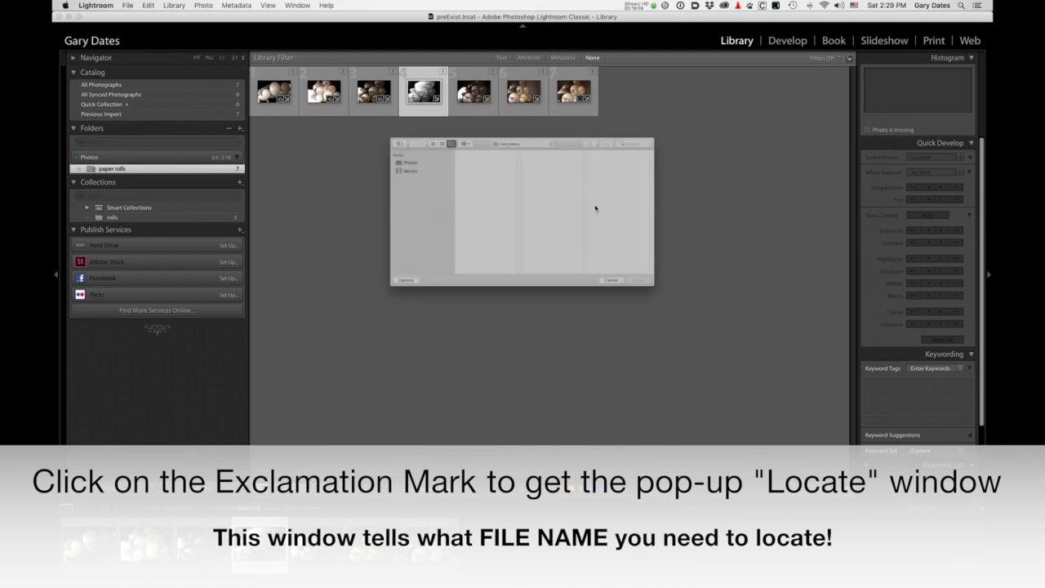
{"action": "scroll", "coordinate": [365, 274], "scroll_direction": "down", "scroll_amount": 5}
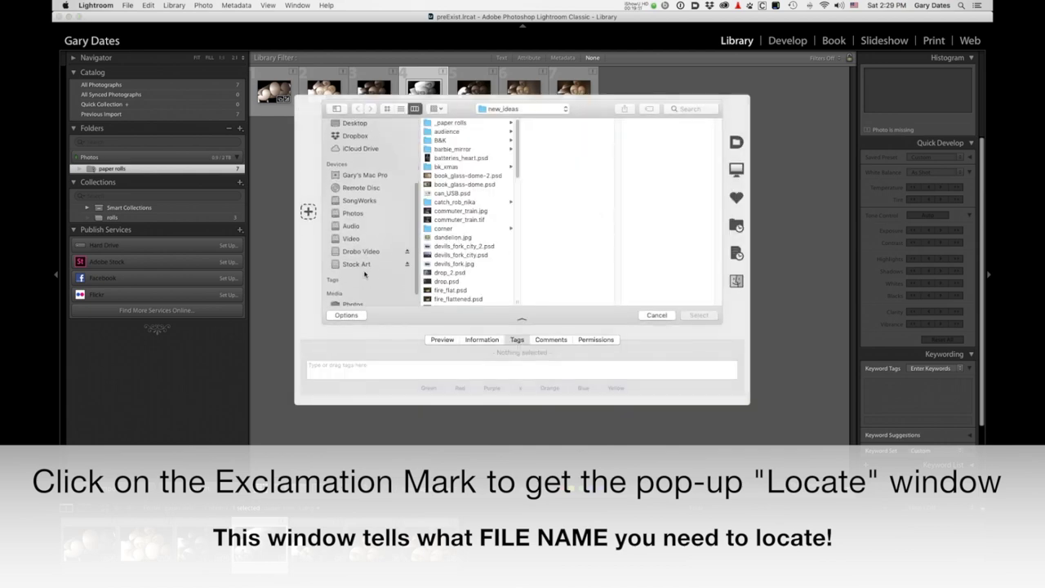
{"action": "left_click", "coordinate": [356, 221]}
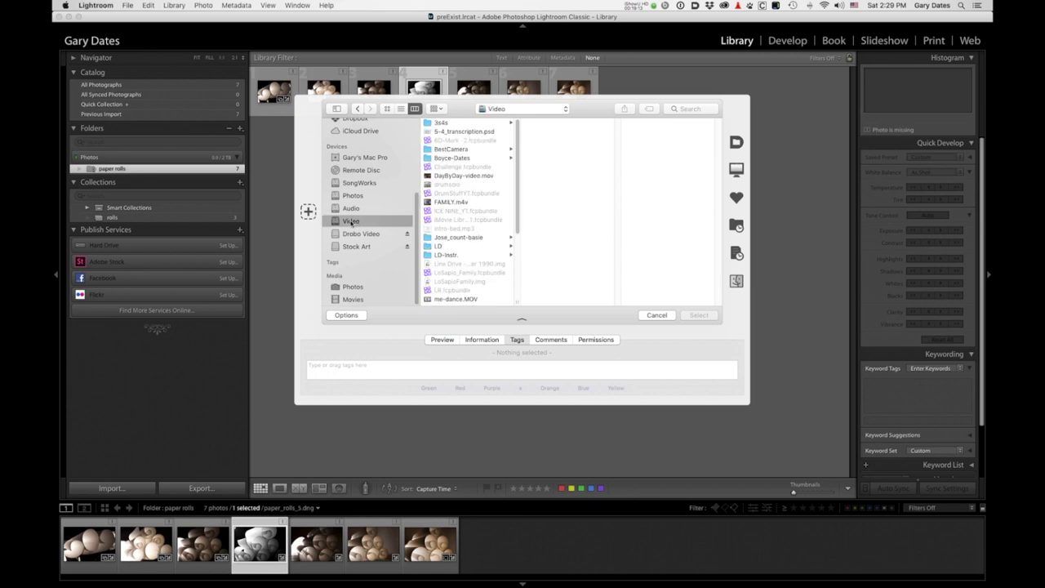
{"action": "scroll", "coordinate": [484, 183], "scroll_direction": "down", "scroll_amount": 5}
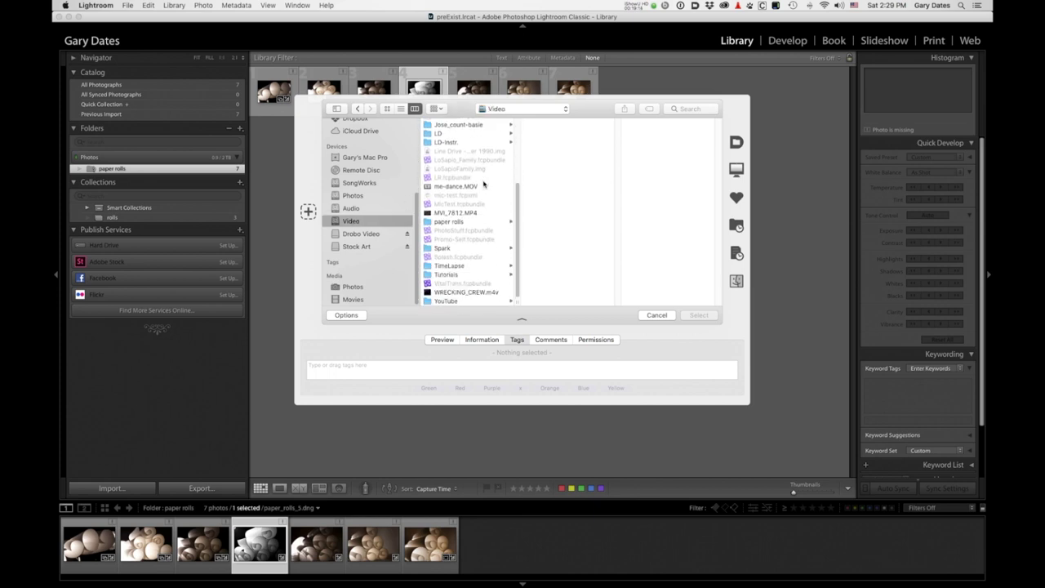
{"action": "left_click", "coordinate": [467, 222]}
{"action": "left_click", "coordinate": [561, 132]}
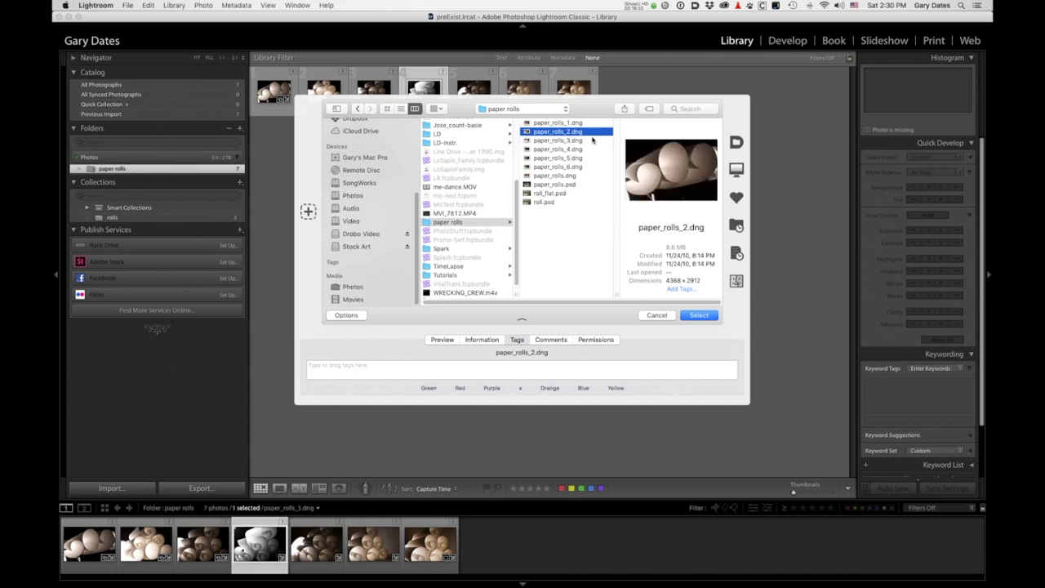
{"action": "left_click", "coordinate": [699, 315]}
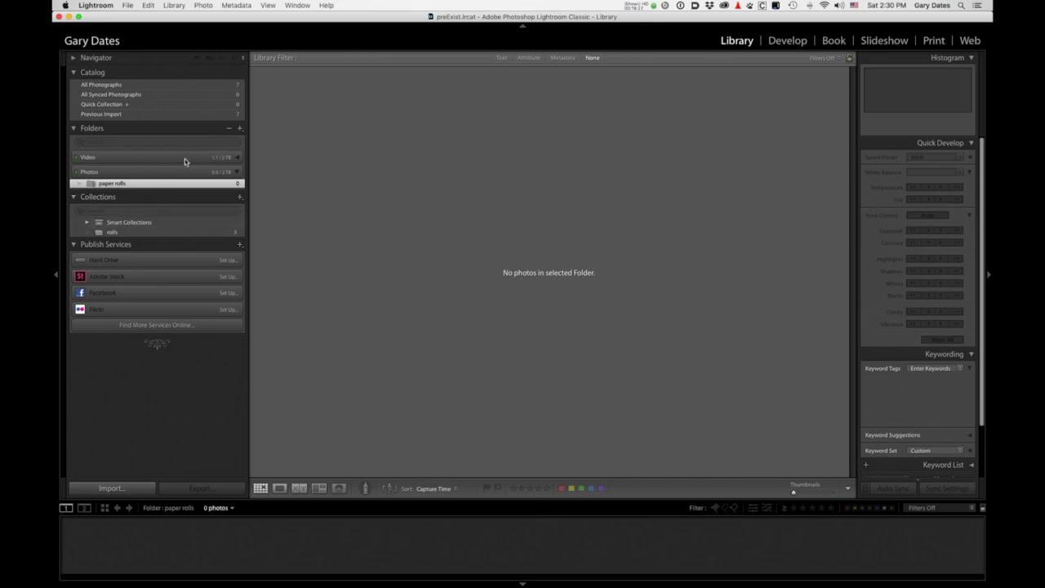
Open Video's paper rolls folder, view the black-and-white photo in Loupe, then open the rolls collection.
{"action": "left_click", "coordinate": [238, 161]}
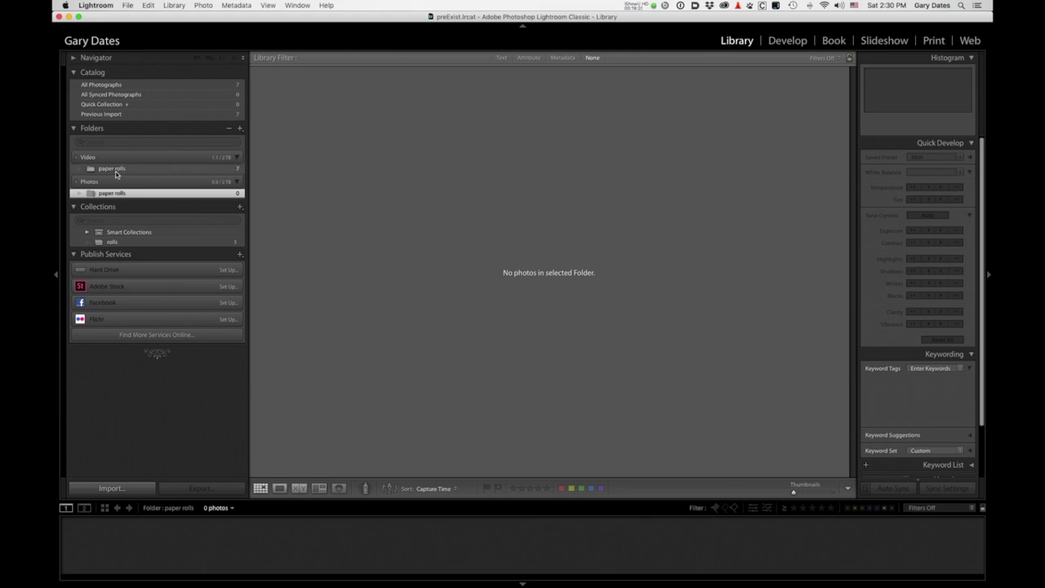
{"action": "left_click", "coordinate": [122, 169]}
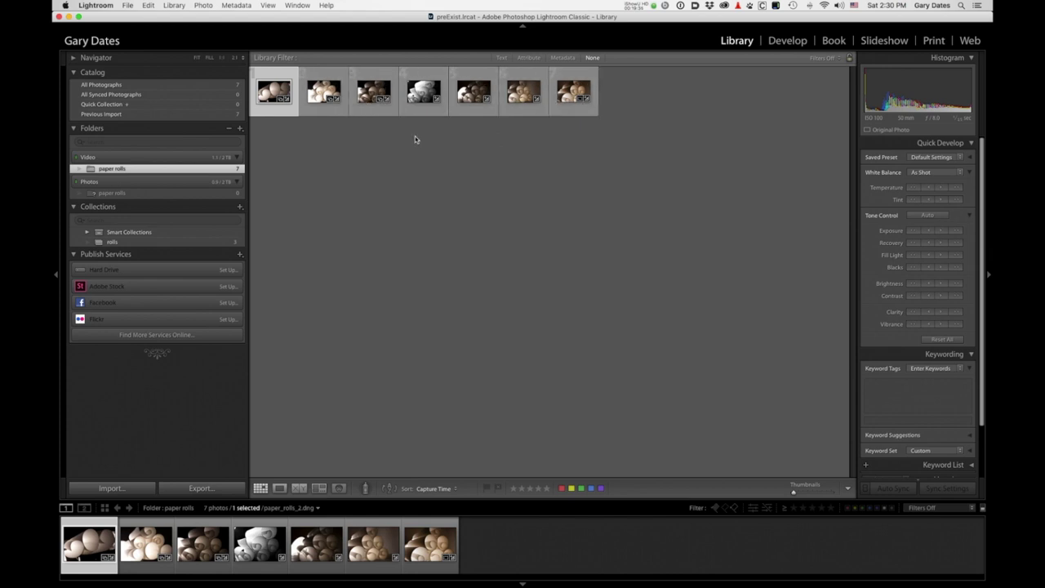
{"action": "left_click", "coordinate": [413, 98]}
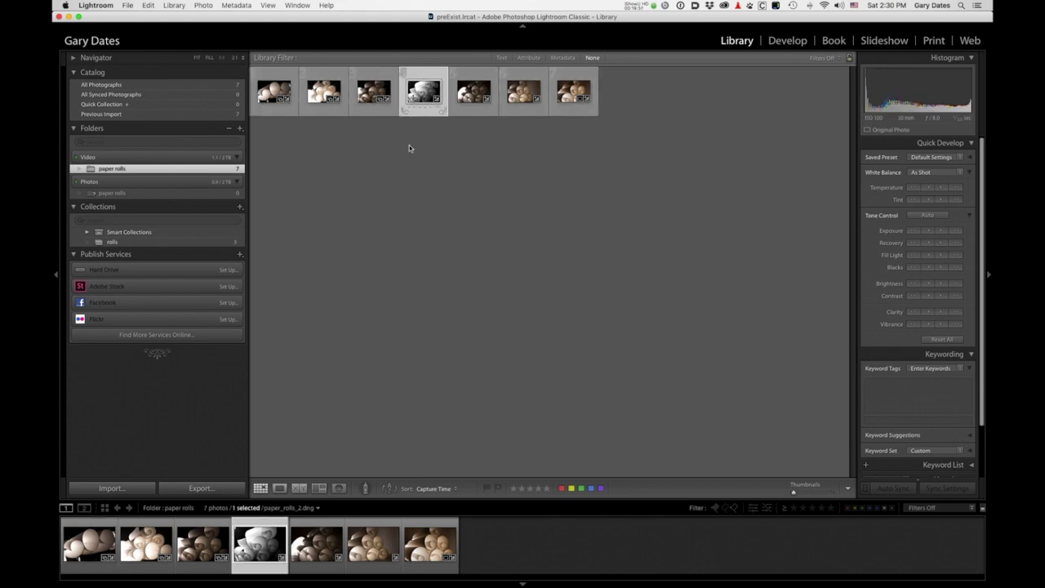
{"action": "left_click", "coordinate": [279, 488]}
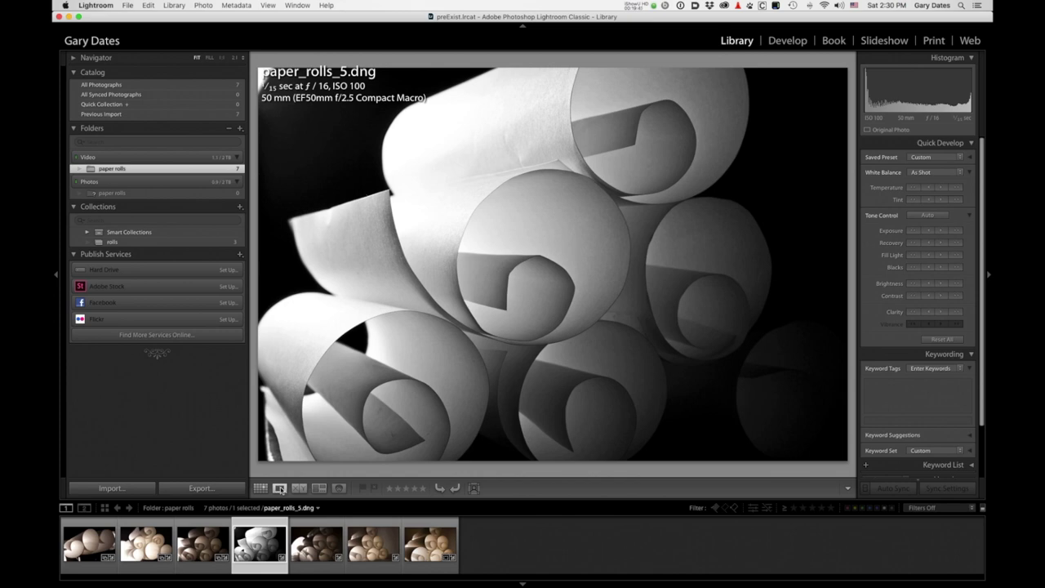
{"action": "left_click", "coordinate": [193, 244]}
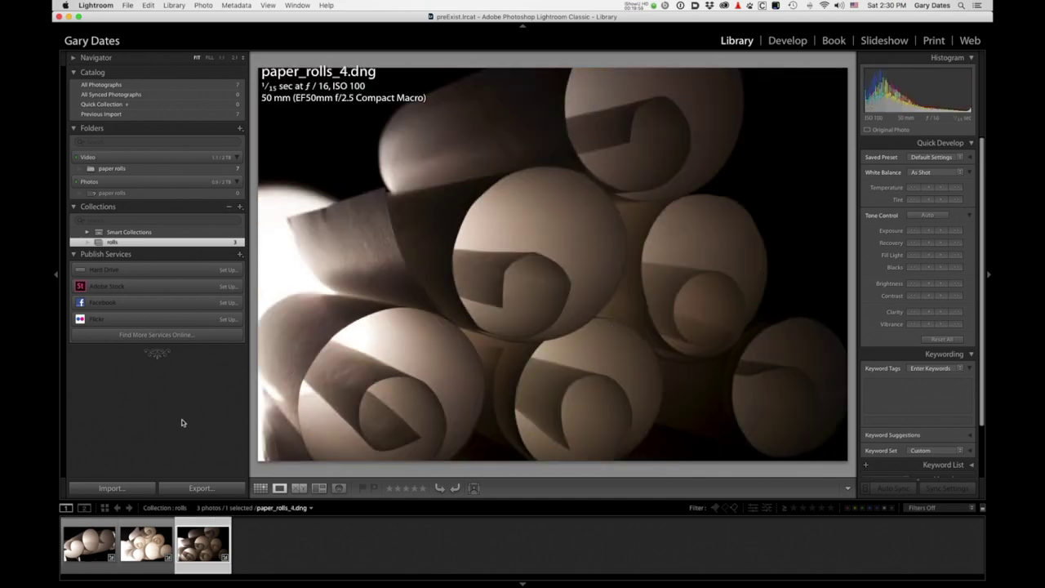
Show the rolls collection in Grid view, then quit Lightroom Classic from the menu.
{"action": "left_click", "coordinate": [260, 487]}
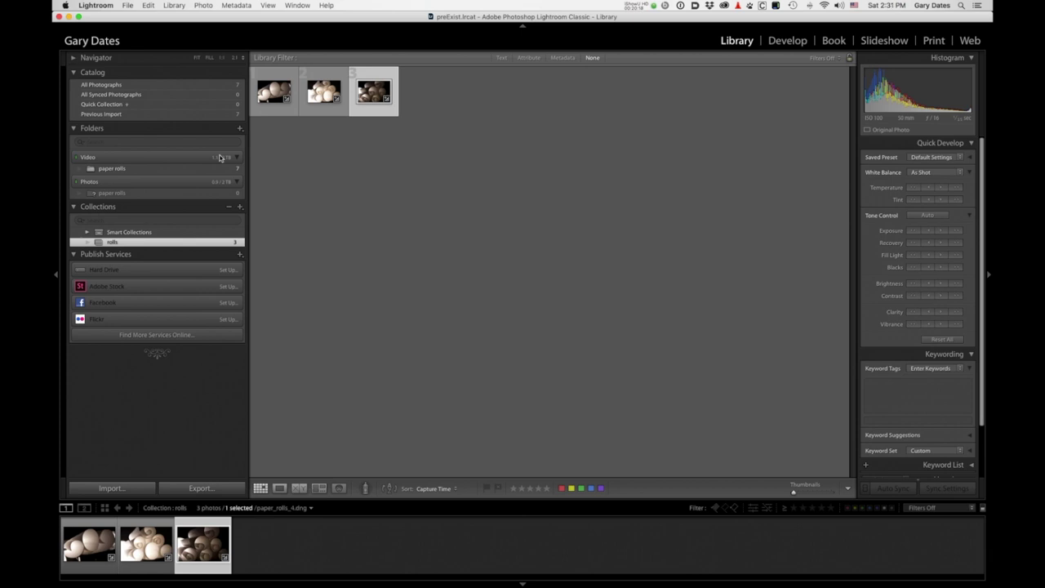
{"action": "left_click", "coordinate": [128, 6]}
{"action": "left_click", "coordinate": [127, 6]}
{"action": "left_click", "coordinate": [128, 5]}
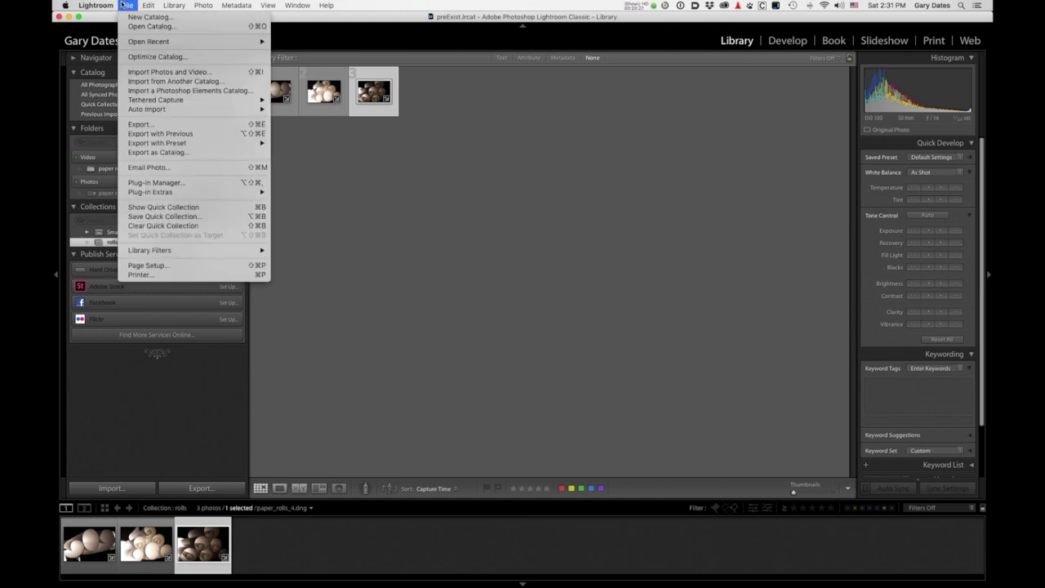
{"action": "left_click", "coordinate": [122, 122]}
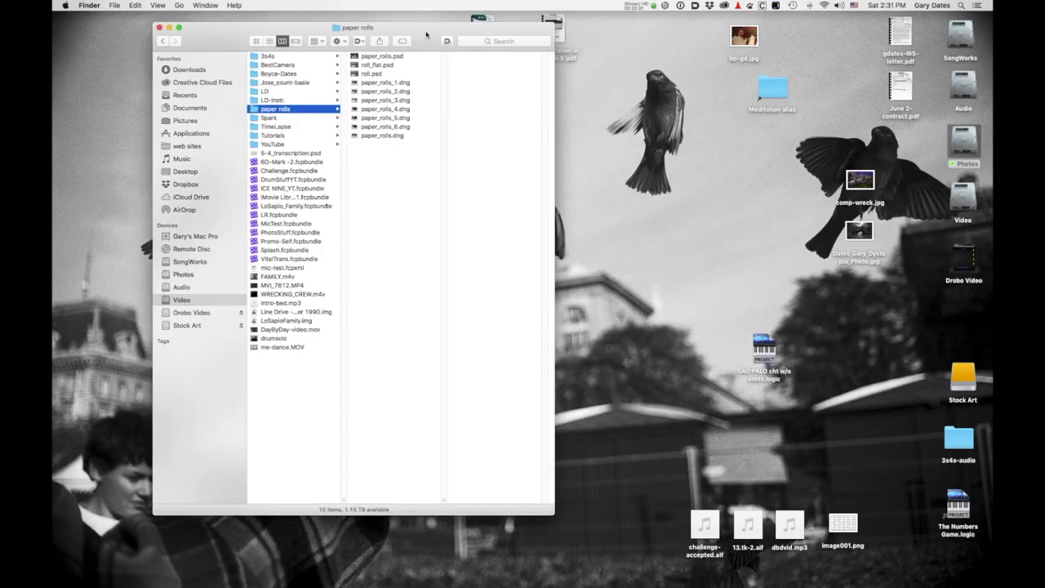
Copy the preExist catalog folder from Pictures onto the Audio drive.
{"action": "left_click_drag", "start_coordinate": [423, 35], "coordinate": [591, 23]}
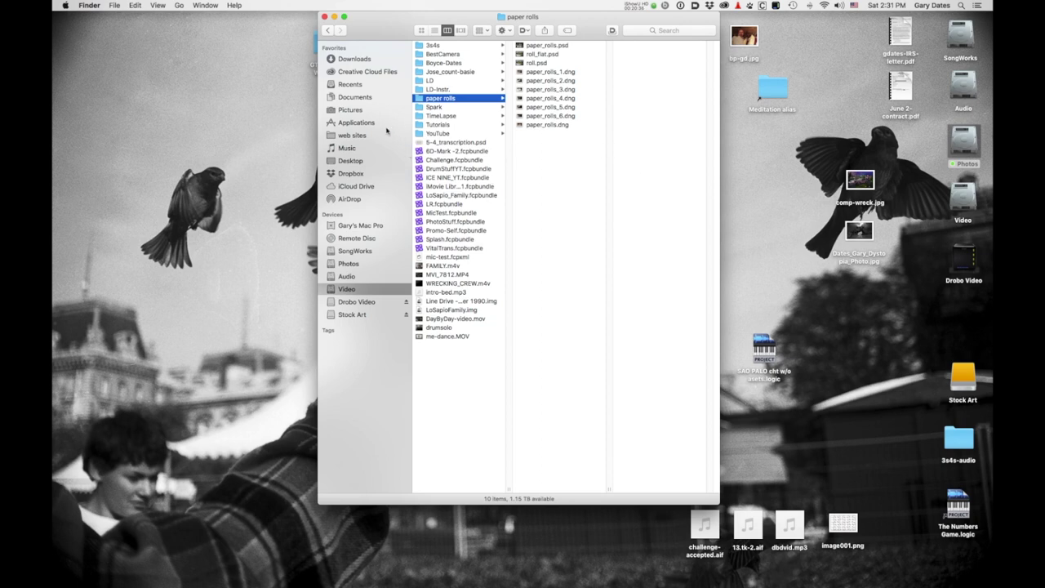
{"action": "left_click", "coordinate": [360, 110]}
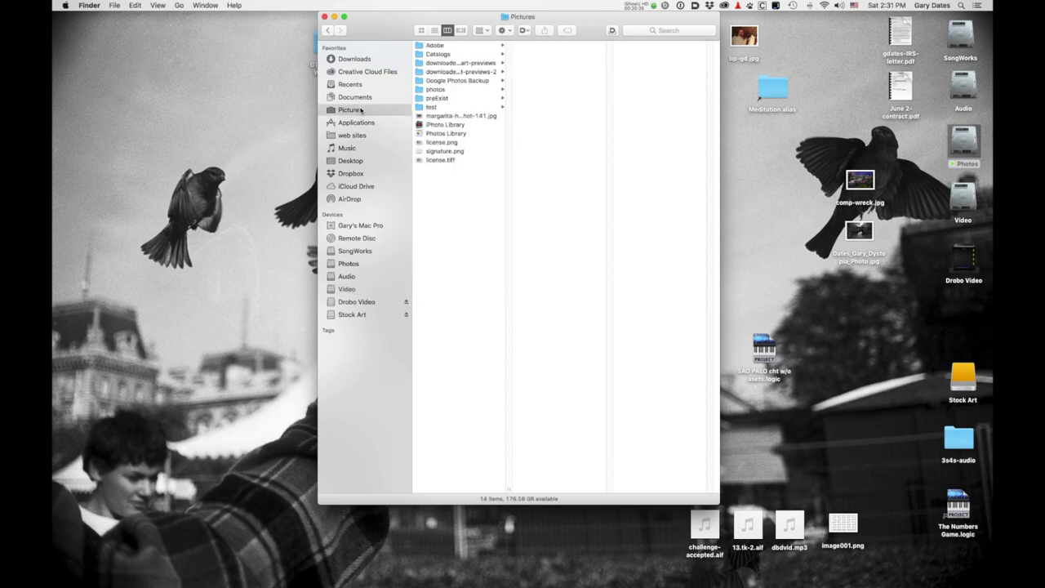
{"action": "left_click", "coordinate": [453, 99]}
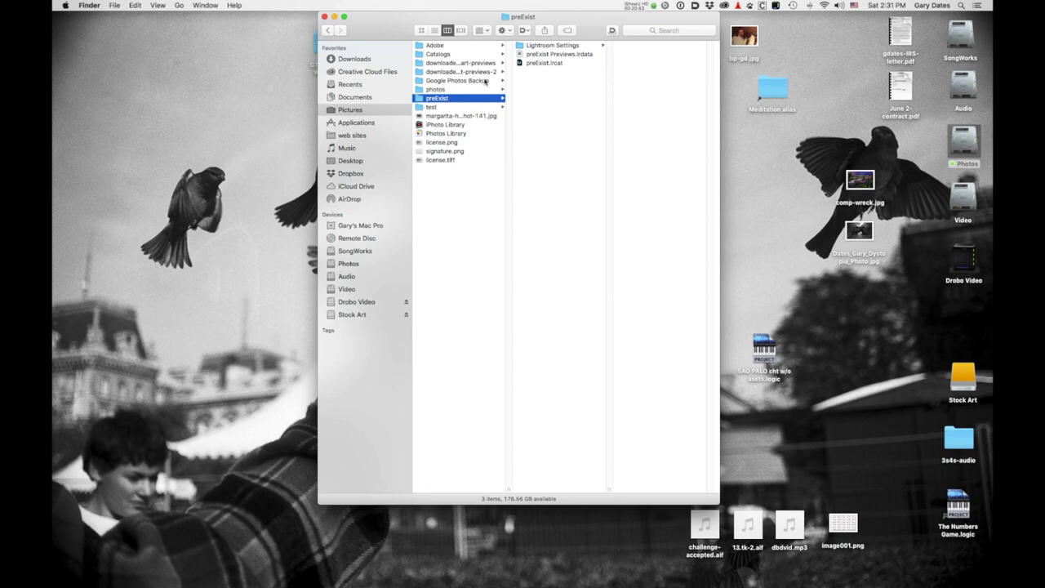
{"action": "left_click_drag", "start_coordinate": [418, 97], "coordinate": [381, 270]}
Open preExist.lrcat from Audio > preExist to relaunch Lightroom Classic.
{"action": "left_click", "coordinate": [356, 278]}
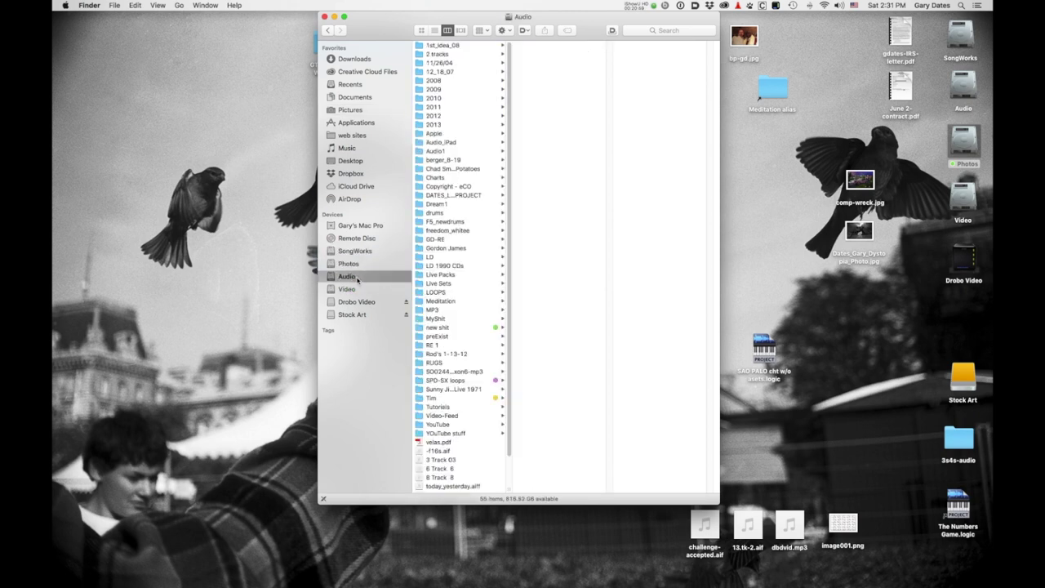
{"action": "scroll", "coordinate": [488, 232], "scroll_direction": "down", "scroll_amount": 1}
{"action": "scroll", "coordinate": [488, 232], "scroll_direction": "down", "scroll_amount": 3}
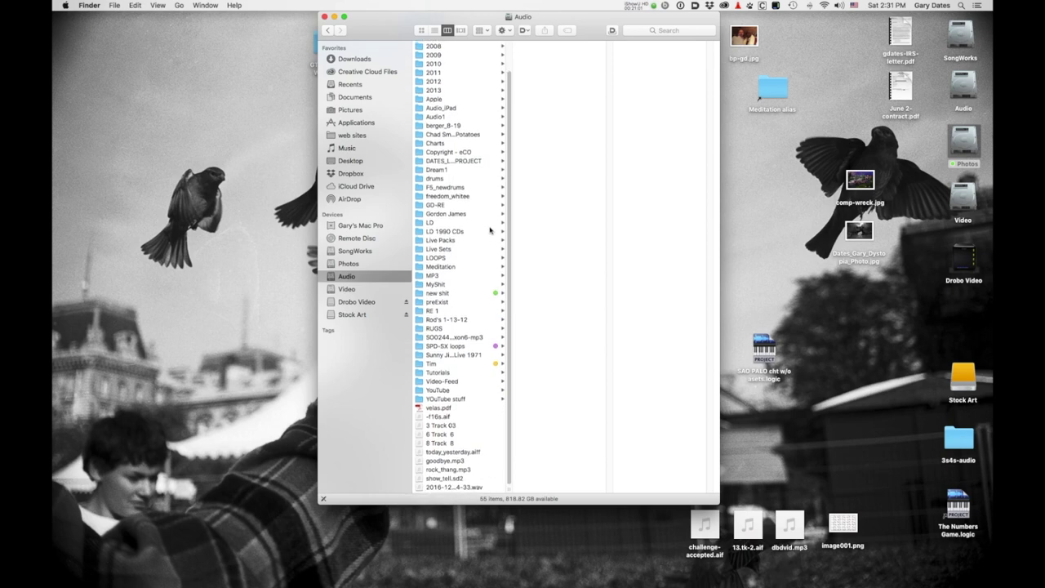
{"action": "left_click", "coordinate": [453, 304]}
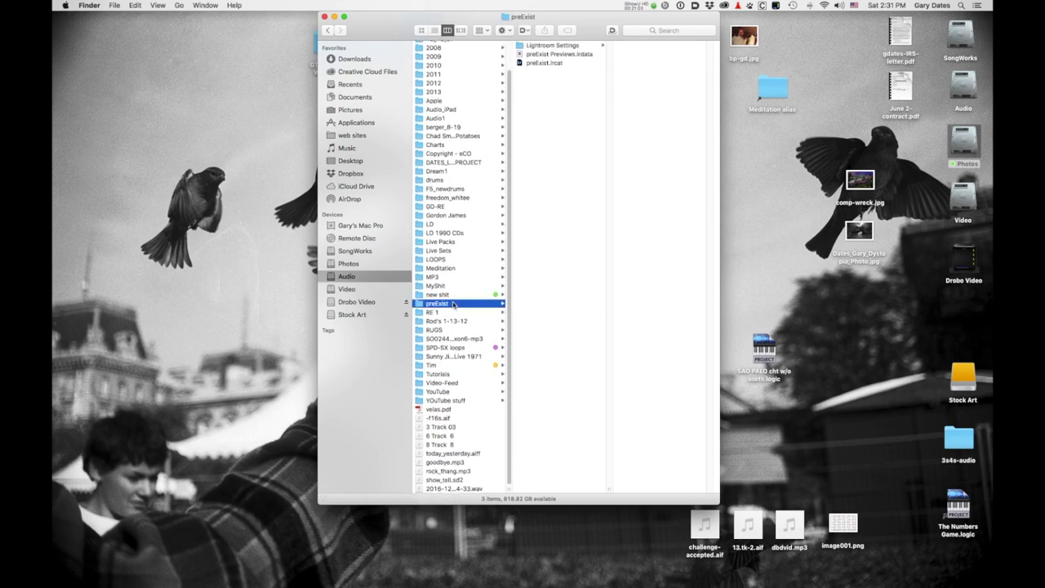
{"action": "left_click", "coordinate": [550, 63]}
{"action": "double_click", "coordinate": [550, 63]}
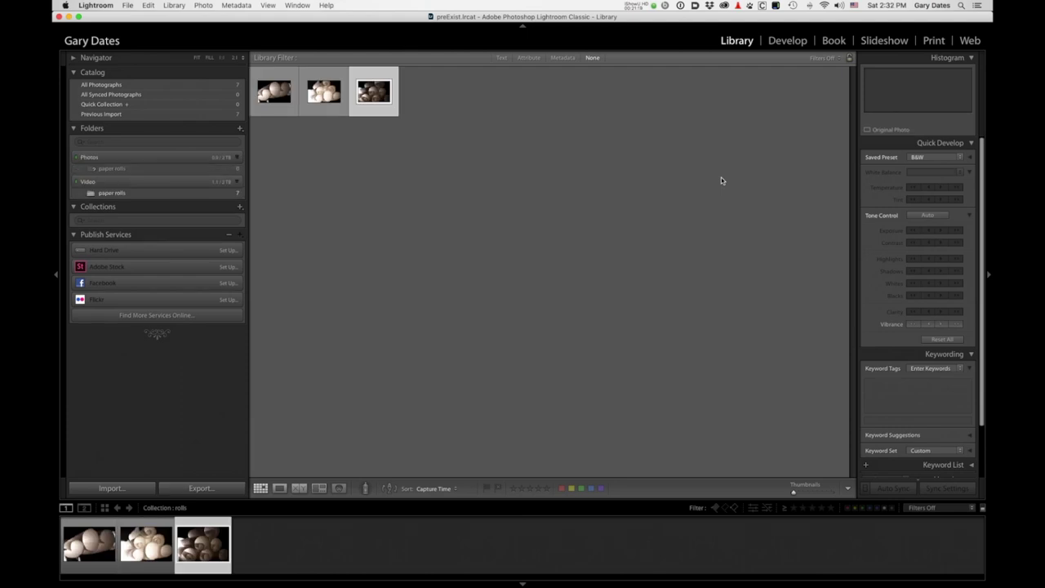
Show the 7 photos in the Video drive's paper rolls folder and view the black-and-white paper_rolls_5.dng in Loupe.
{"action": "left_click", "coordinate": [173, 193]}
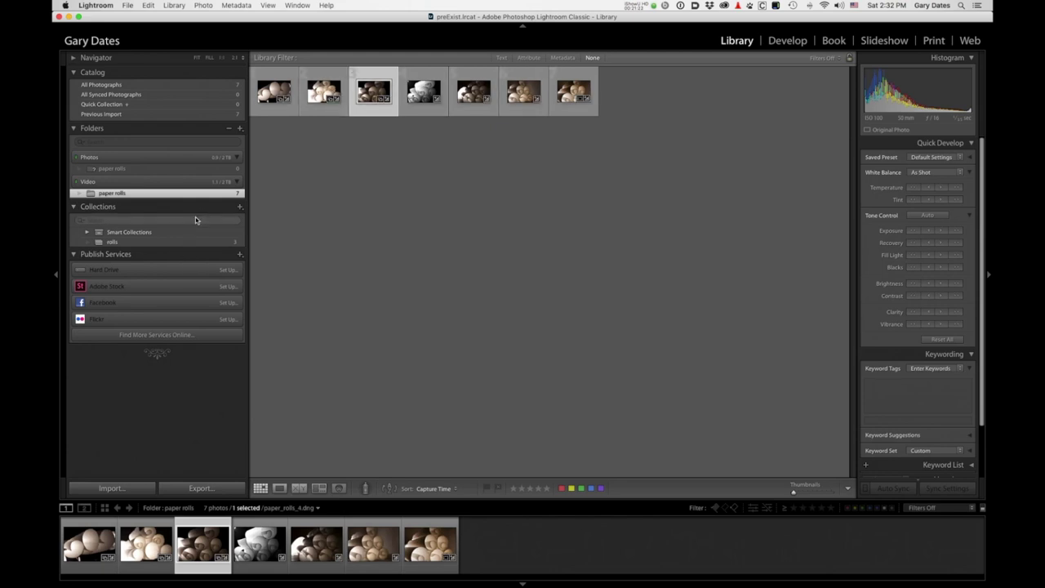
{"action": "left_click", "coordinate": [423, 94]}
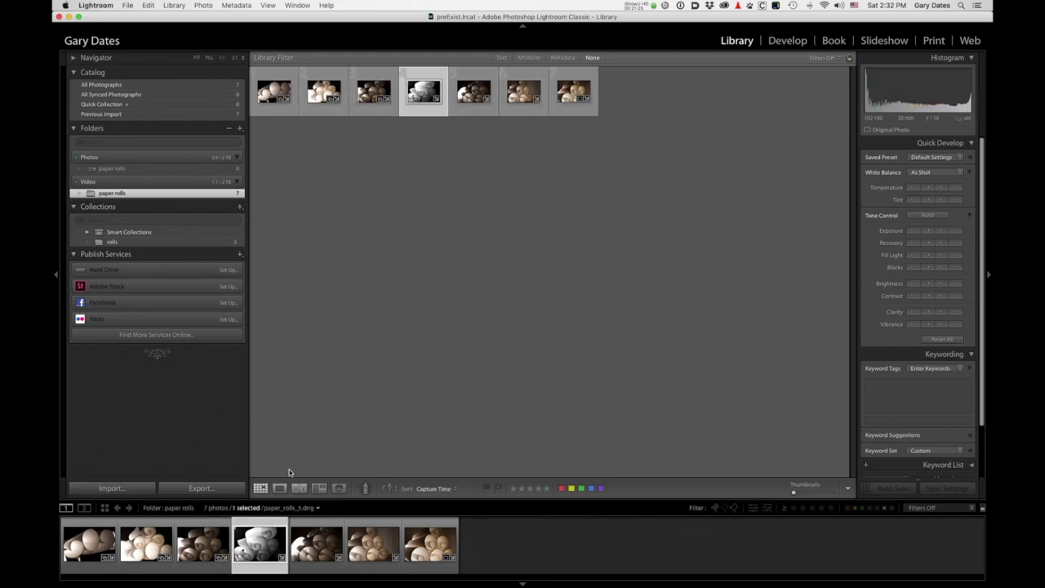
{"action": "left_click", "coordinate": [280, 488]}
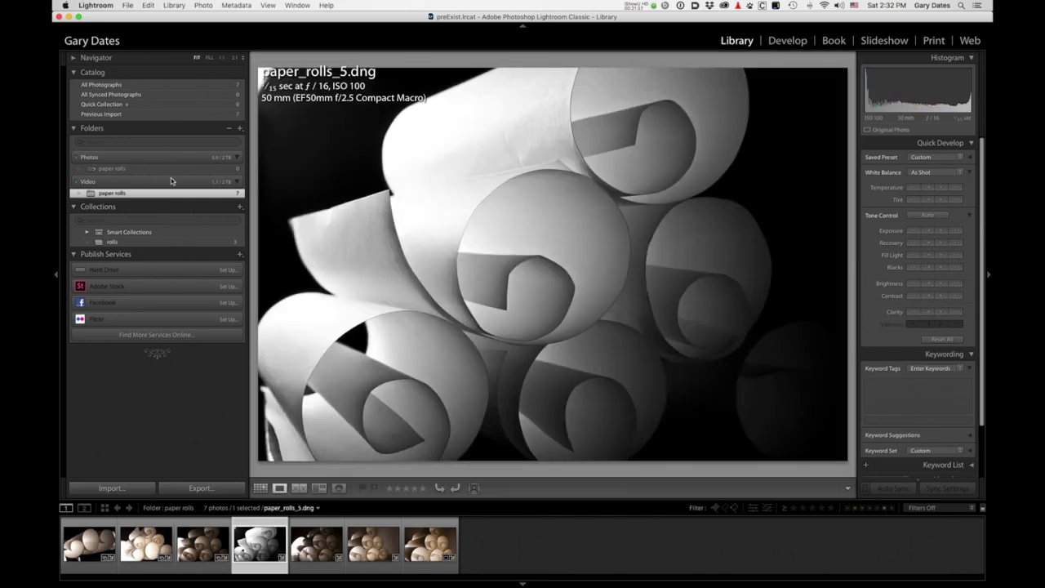